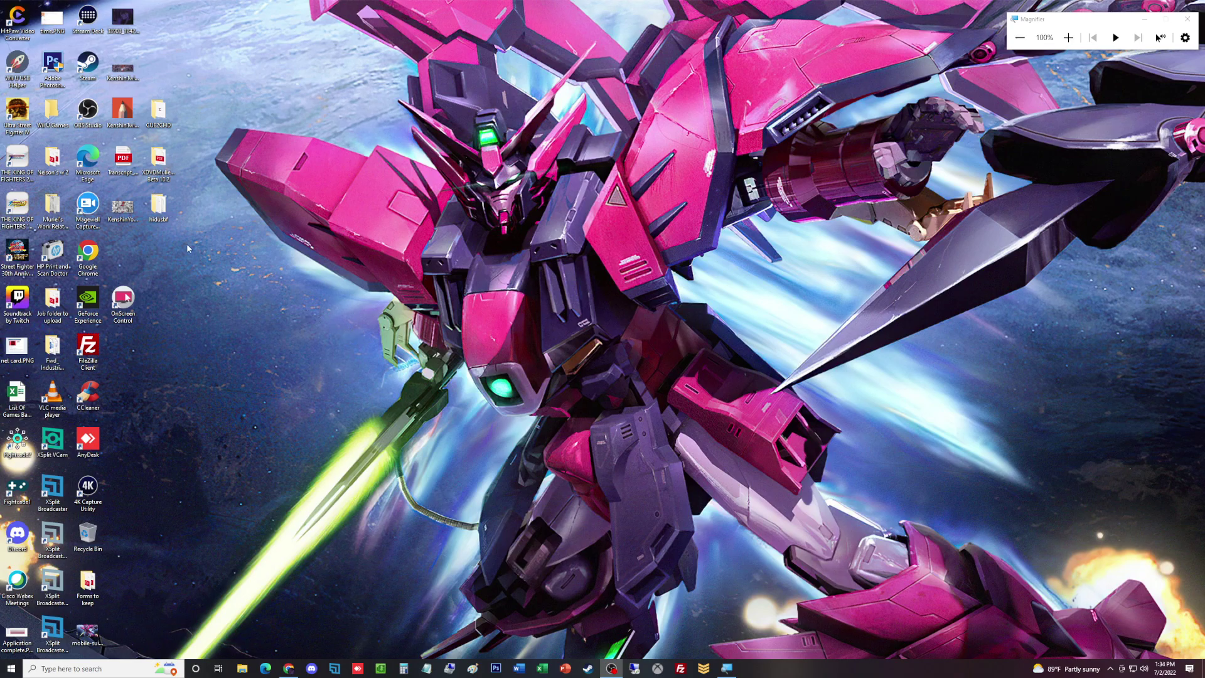
Drag the hidusbf folder from the left icon column to the centre of the wallpaper.
{"action": "left_click_drag", "start_coordinate": [157, 213], "coordinate": [515, 300]}
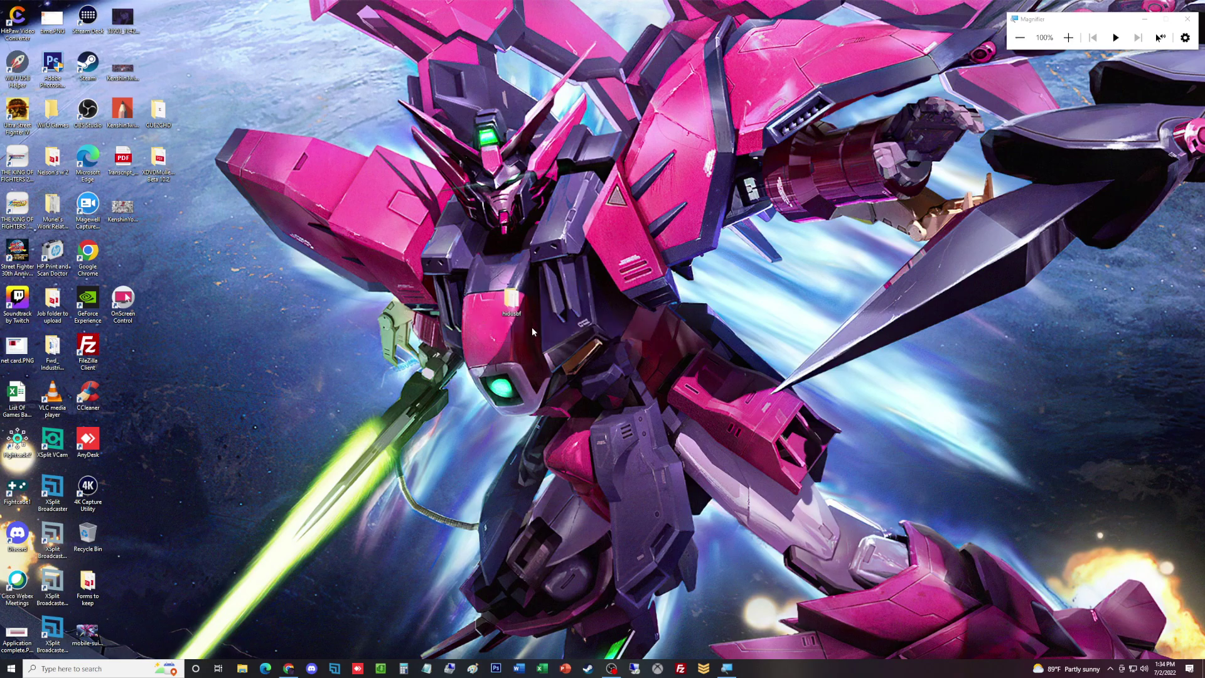
Launch Setup.exe from hidusbf > DRIVER and move the rate setup window up and left.
{"action": "double_click", "coordinate": [512, 300]}
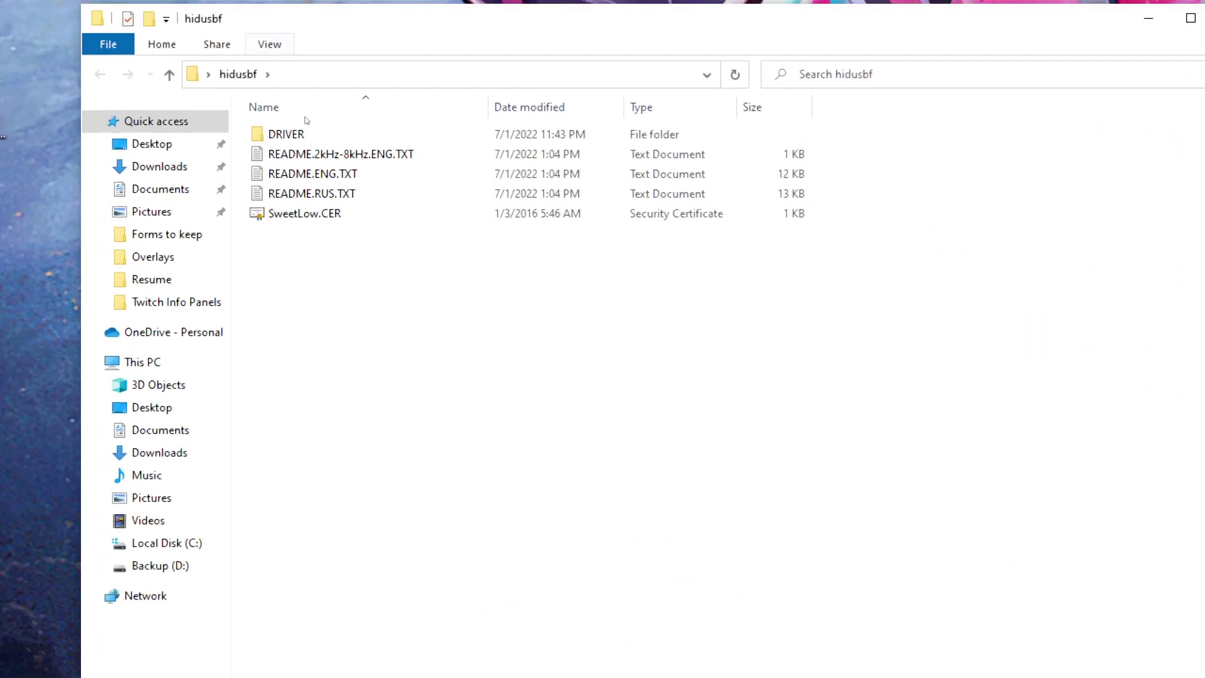
{"action": "double_click", "coordinate": [286, 134]}
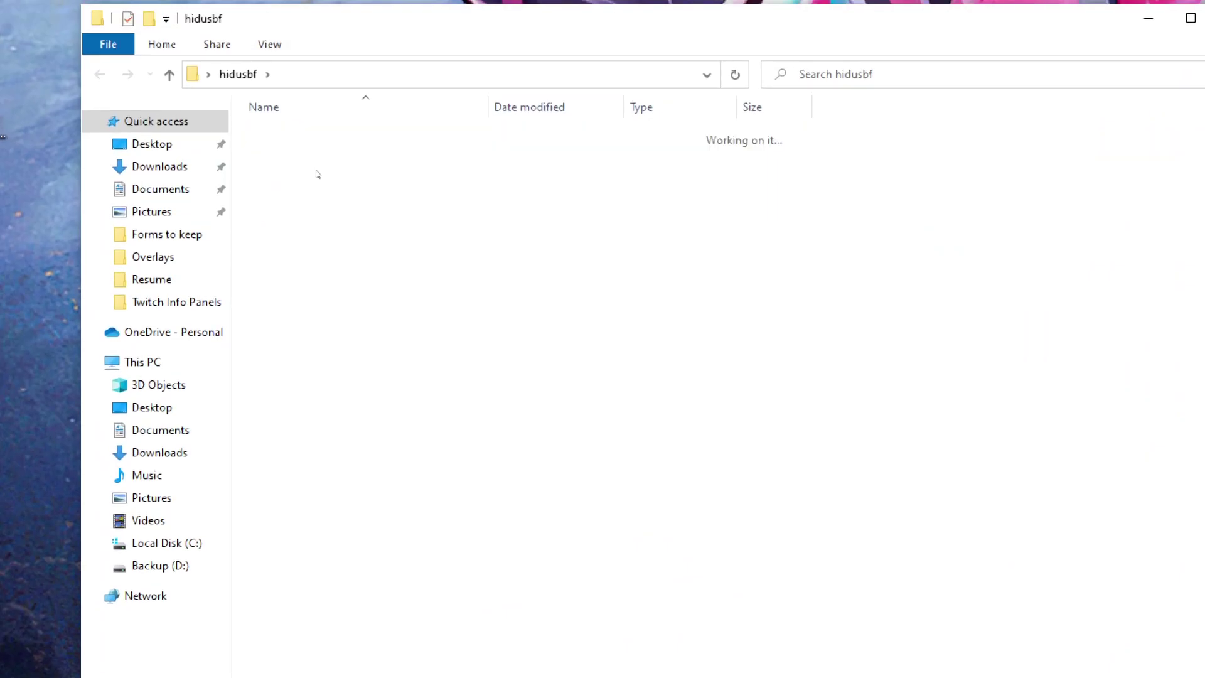
{"action": "left_click", "coordinate": [290, 312]}
{"action": "key", "text": "Return"}
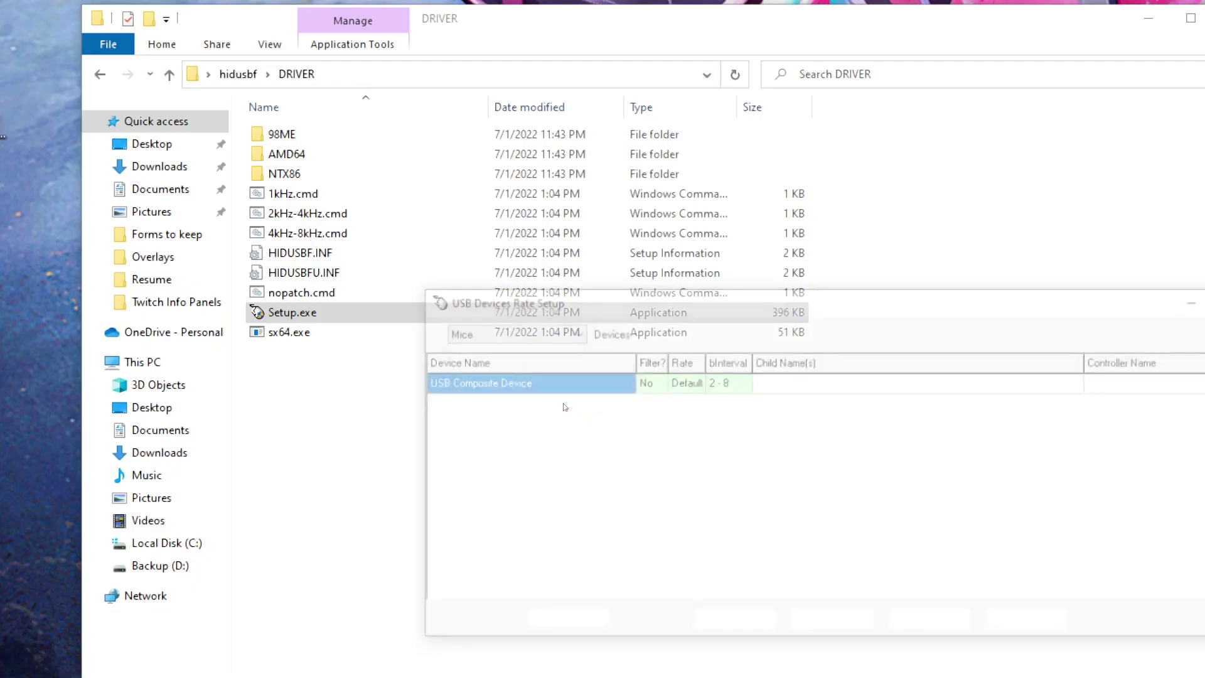
{"action": "left_click_drag", "start_coordinate": [577, 301], "coordinate": [440, 264]}
{"action": "left_click_drag", "start_coordinate": [553, 263], "coordinate": [438, 205]}
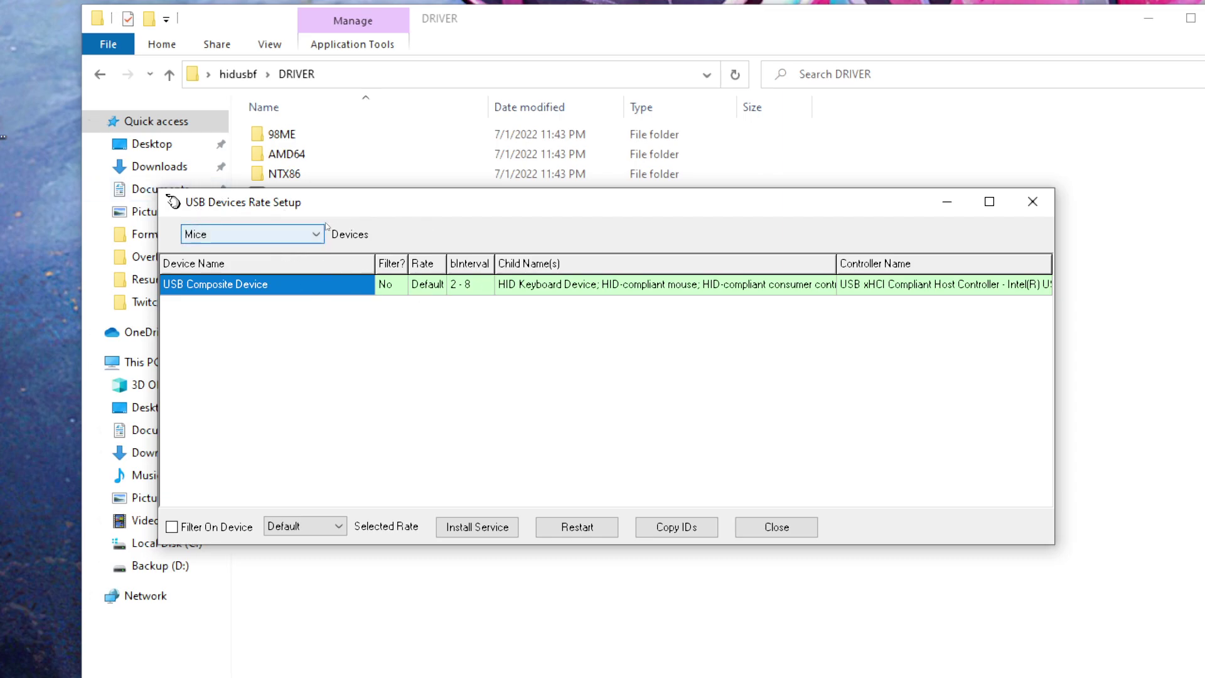
Set Devices to All, then decline the Filter On Device warning so filtering stays off.
{"action": "left_click", "coordinate": [298, 234]}
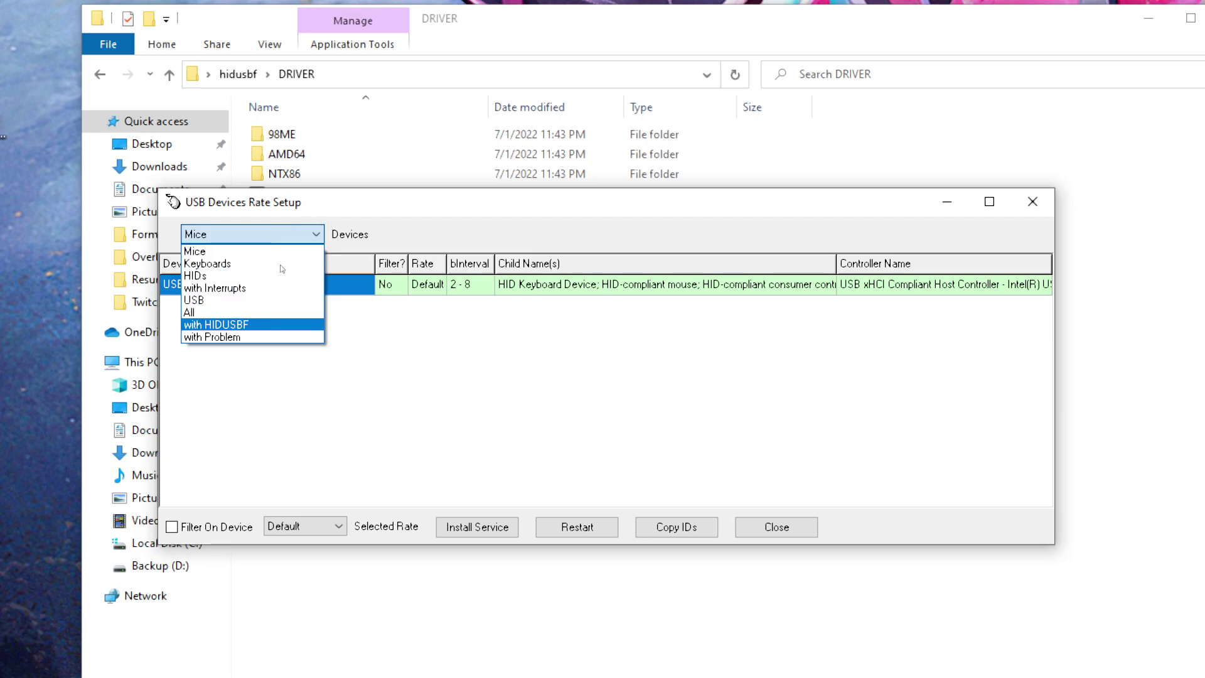
{"action": "left_click", "coordinate": [251, 312]}
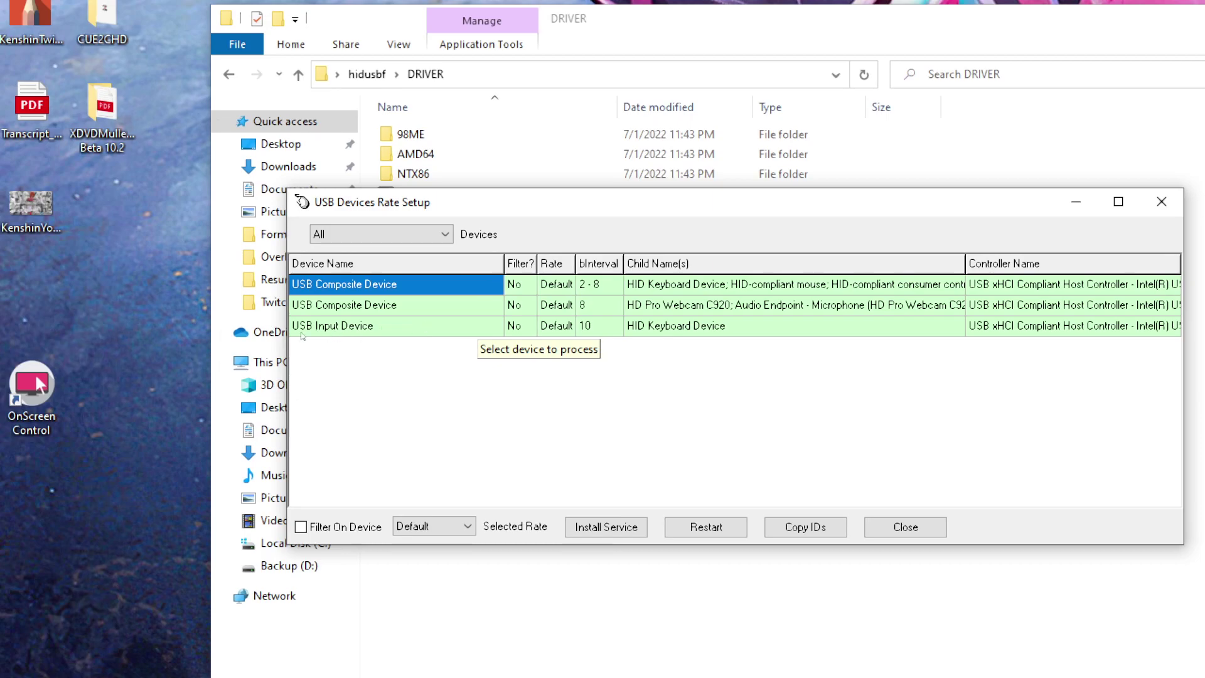
{"action": "left_click", "coordinate": [301, 527]}
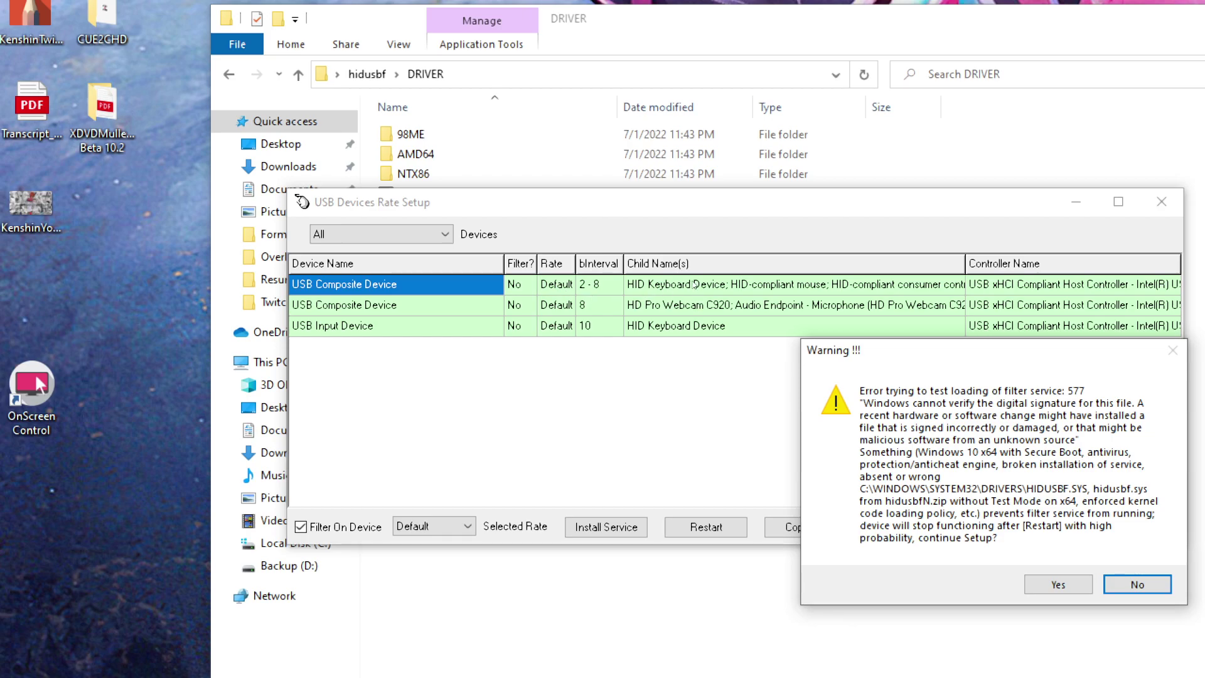
{"action": "key", "text": "Return"}
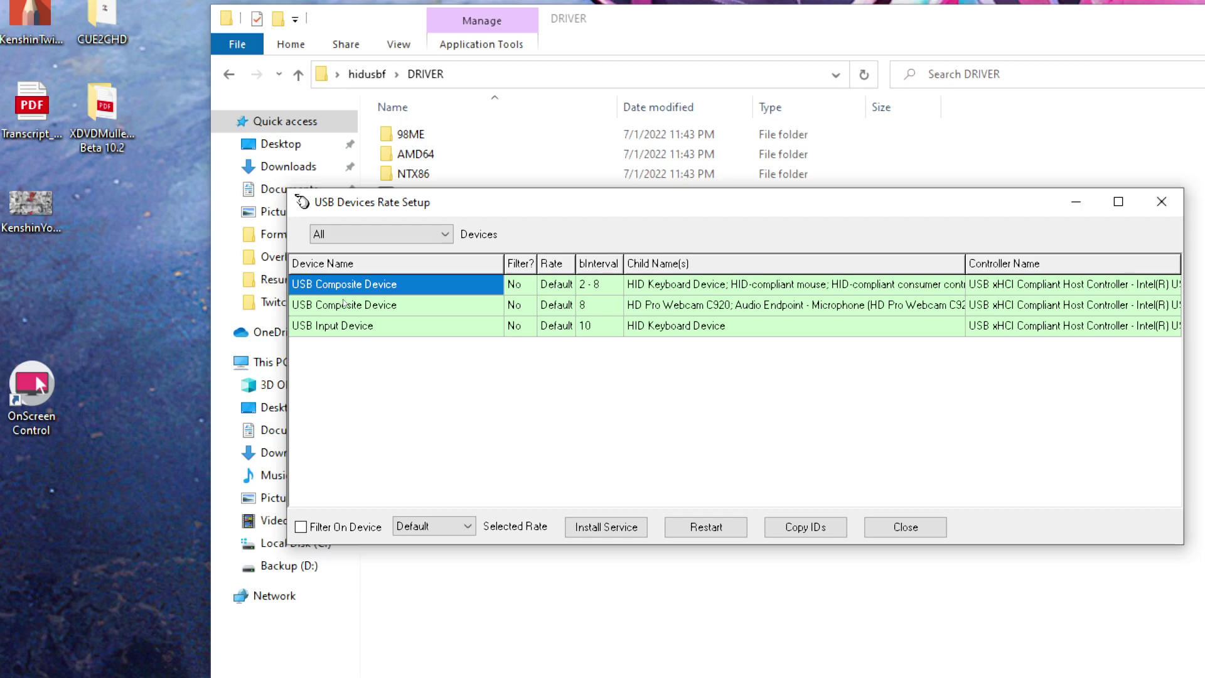
{"action": "key", "text": "super+minus"}
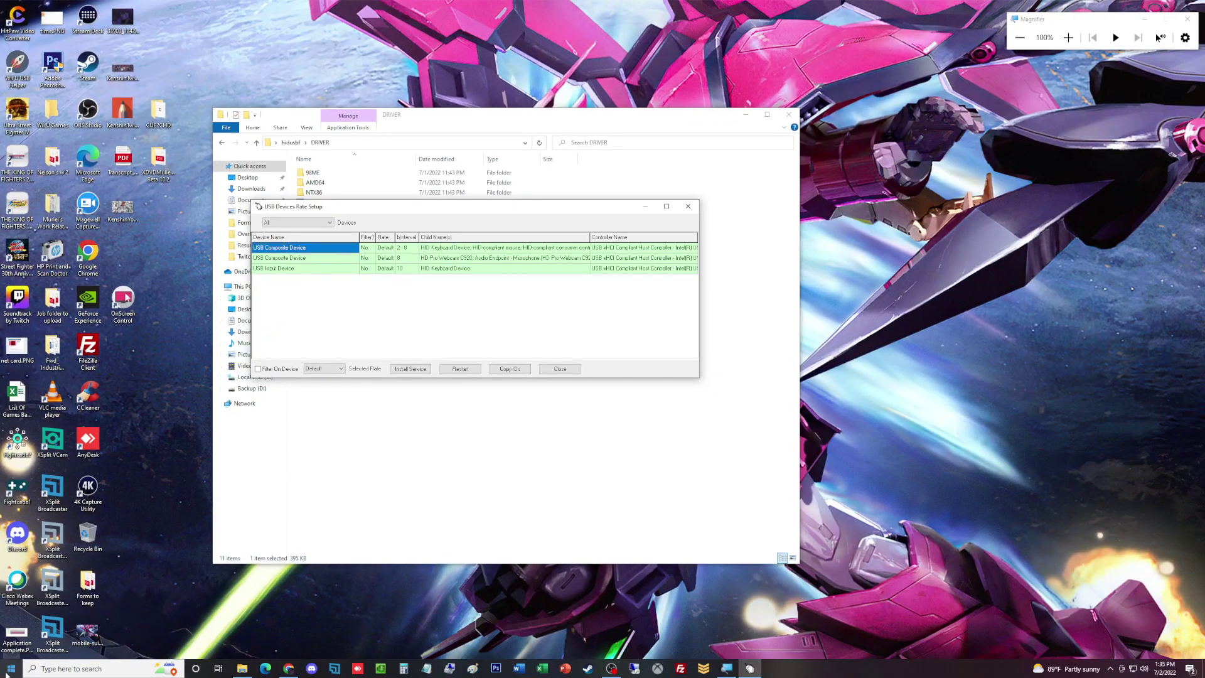
Dismiss the Start menu by bringing the DRIVER folder window to the front.
{"action": "left_click", "coordinate": [11, 670]}
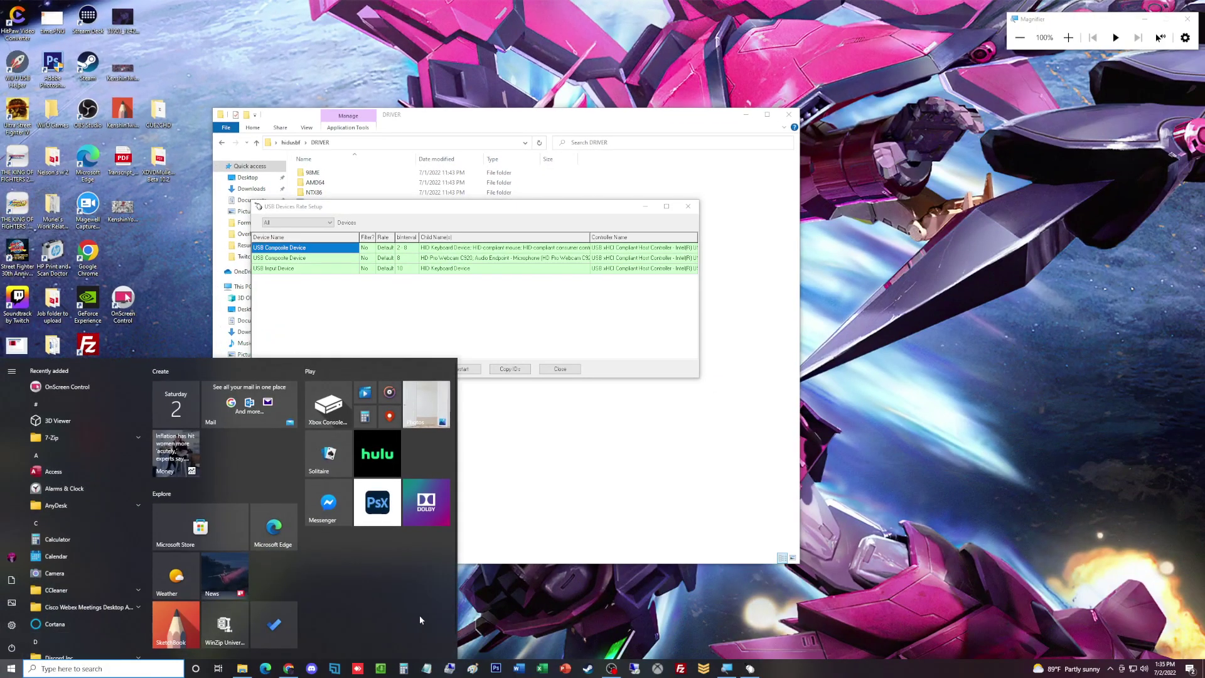
{"action": "left_click", "coordinate": [577, 445]}
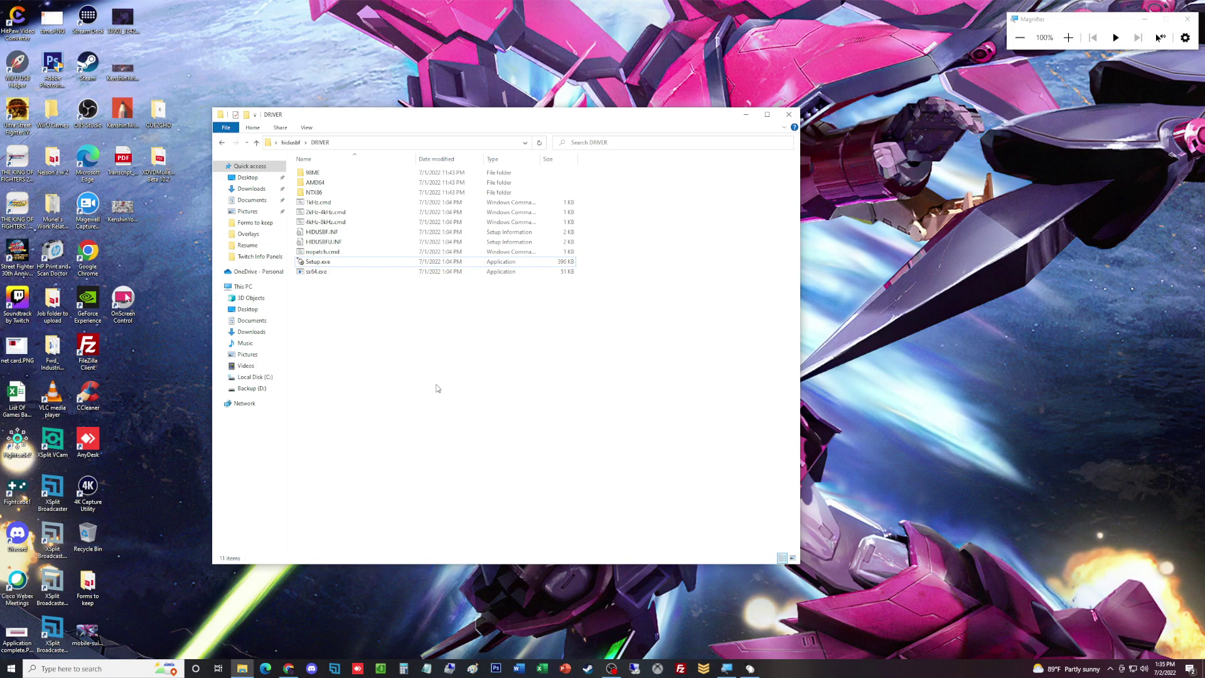
Relaunch Setup.exe, set Devices to All, and decline the Filter On Device warning.
{"action": "double_click", "coordinate": [322, 265]}
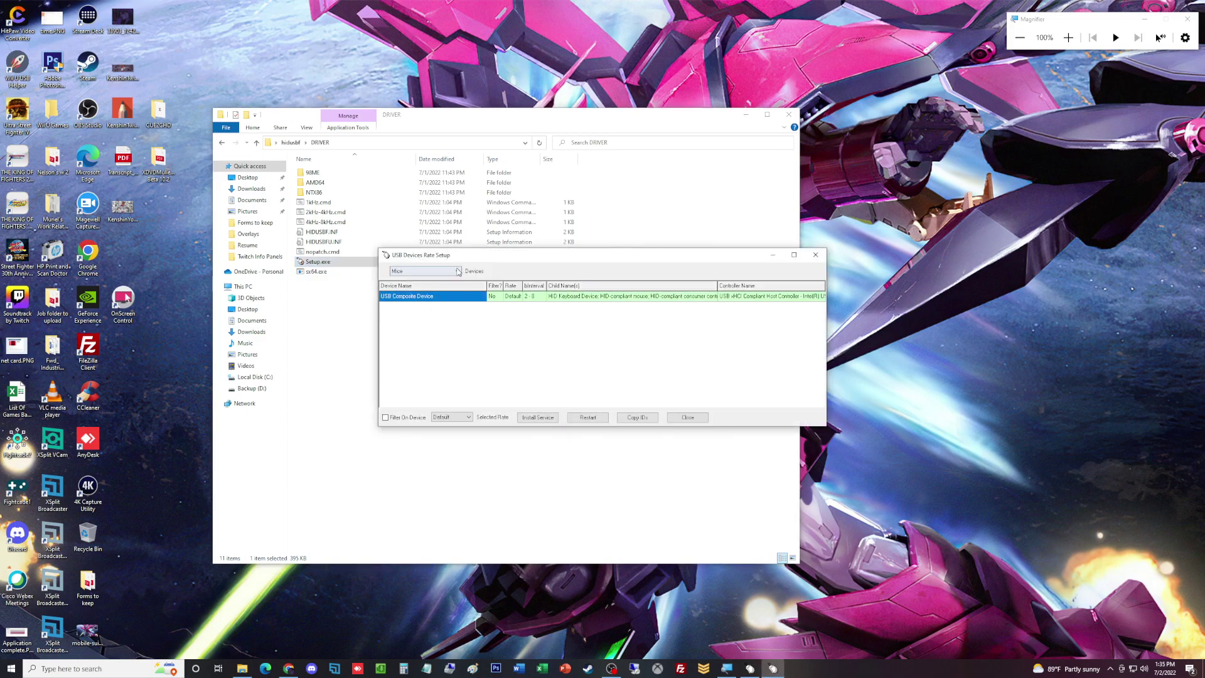
{"action": "left_click", "coordinate": [458, 271]}
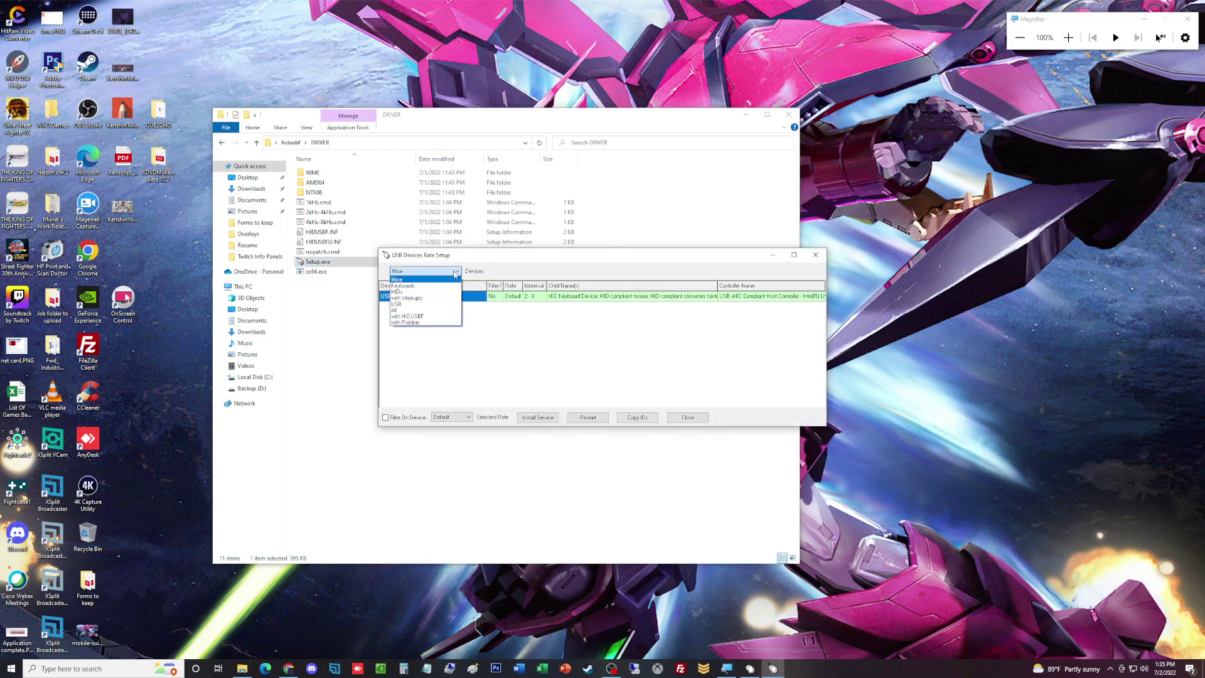
{"action": "left_click", "coordinate": [451, 312]}
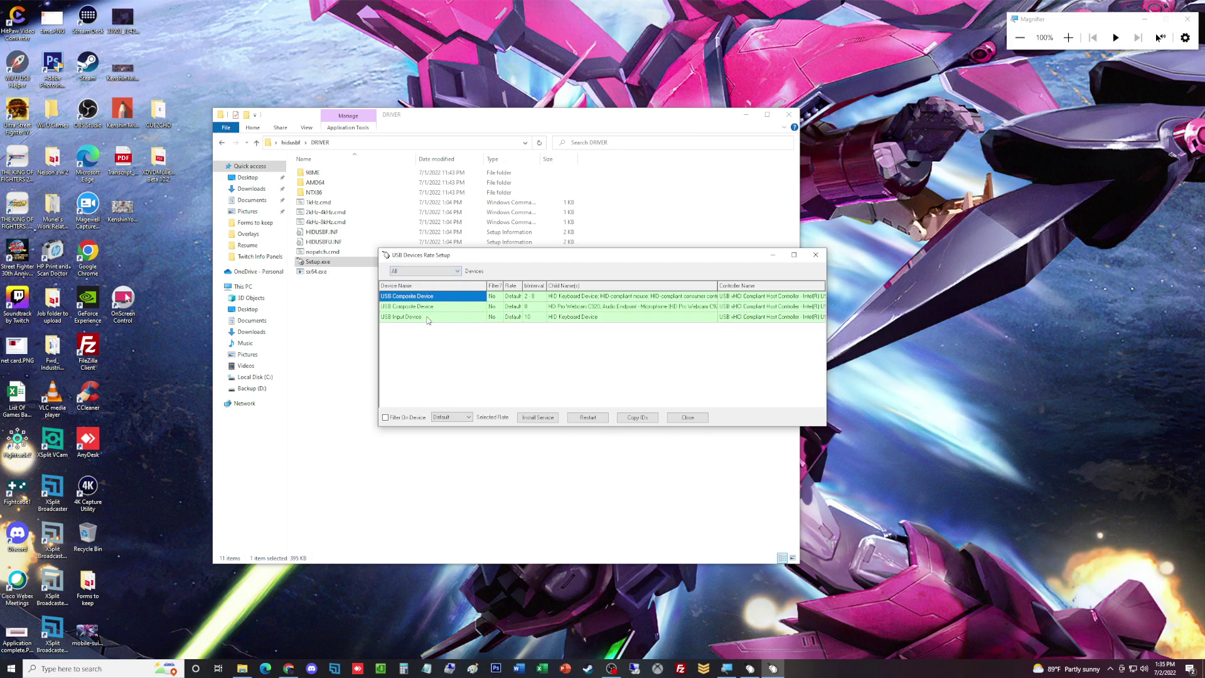
{"action": "left_click", "coordinate": [385, 417]}
{"action": "left_click", "coordinate": [684, 394]}
Browse the Selected Rate list through the polling rates and leave it at Default.
{"action": "left_click", "coordinate": [470, 418]}
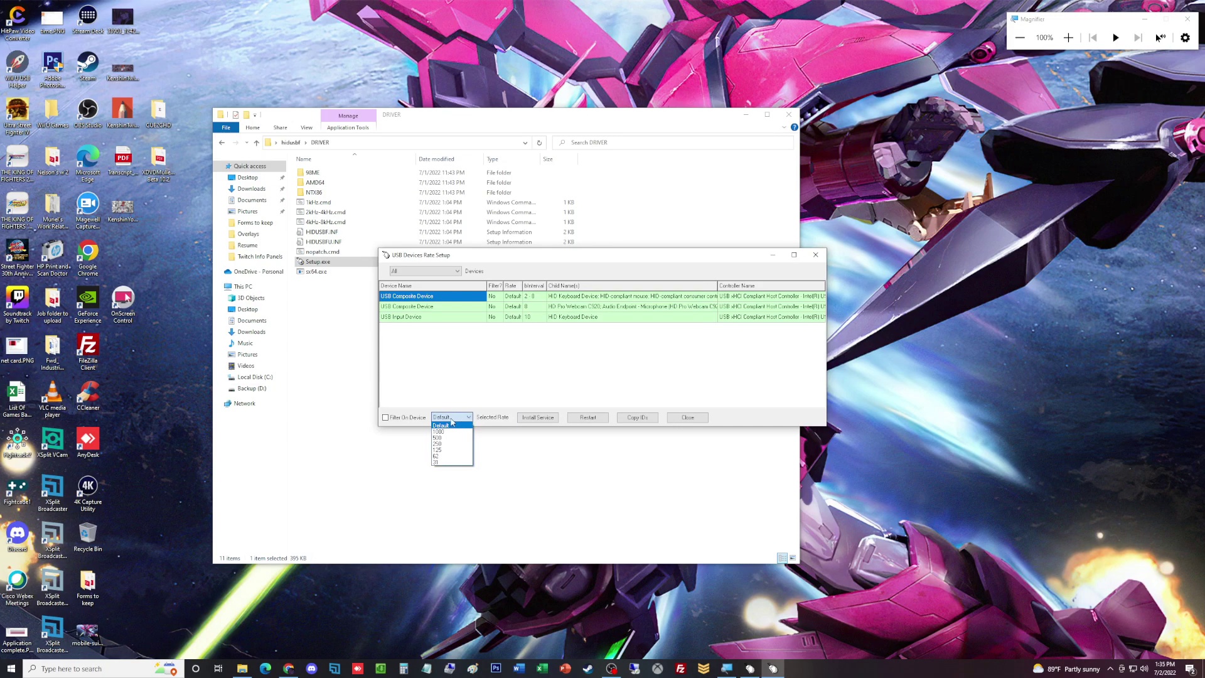
{"action": "key", "text": "super"}
{"action": "left_click", "coordinate": [468, 418]}
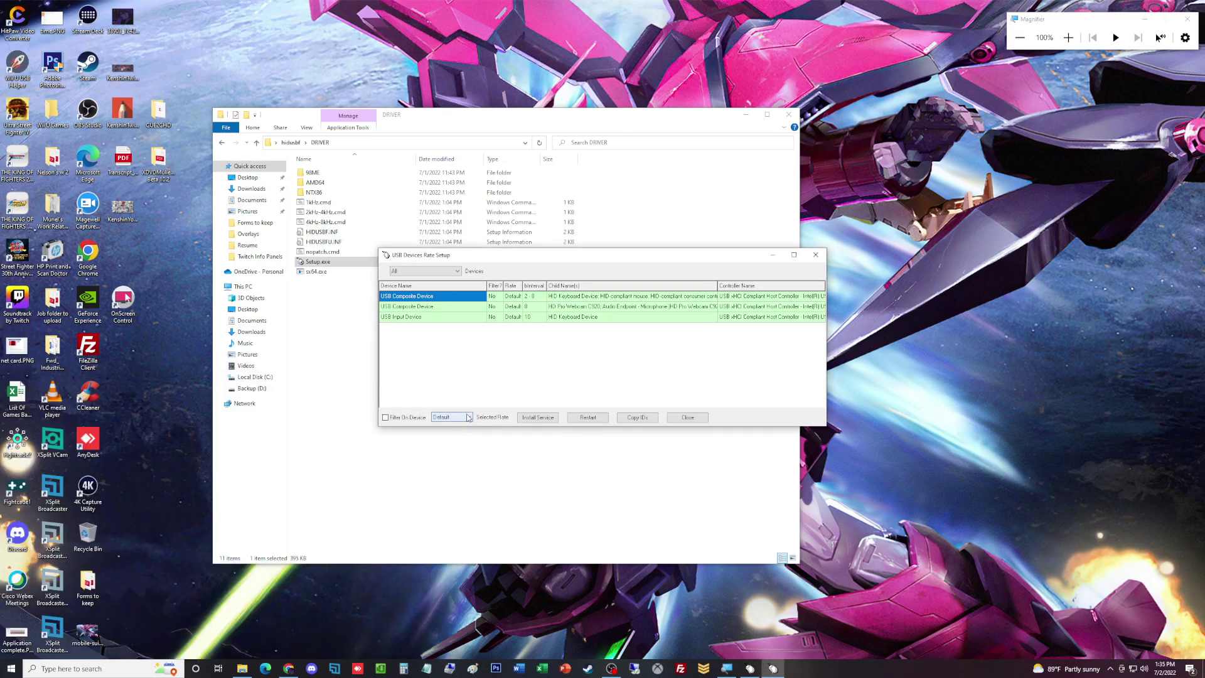
{"action": "left_click", "coordinate": [468, 418]}
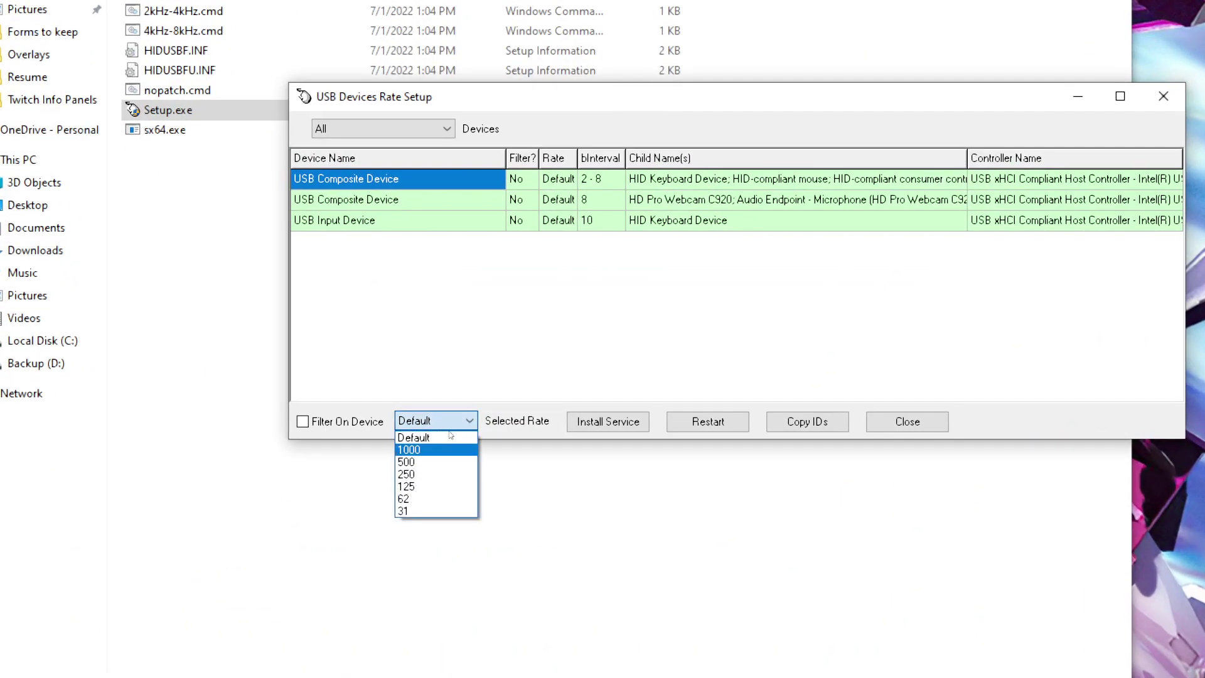
{"action": "key", "text": "End"}
{"action": "key", "text": "Up"}
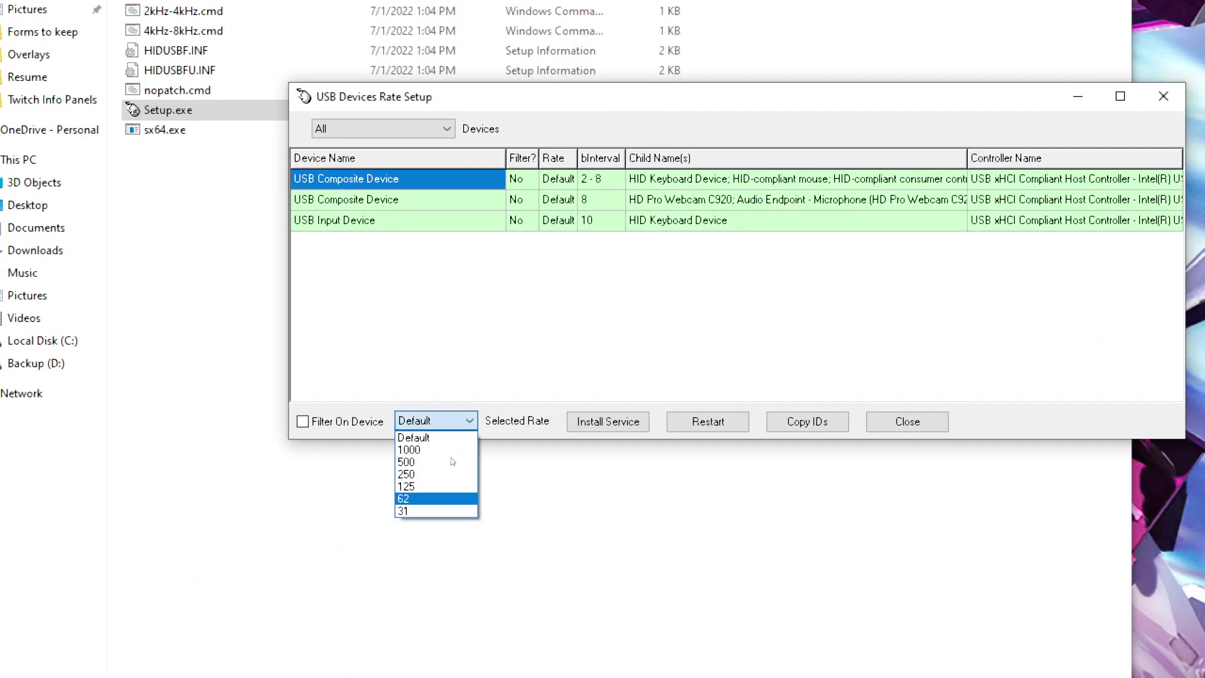
{"action": "key", "text": "Up"}
{"action": "key", "text": "Up"}
{"action": "key", "text": "Up"}
{"action": "key", "text": "Up"}
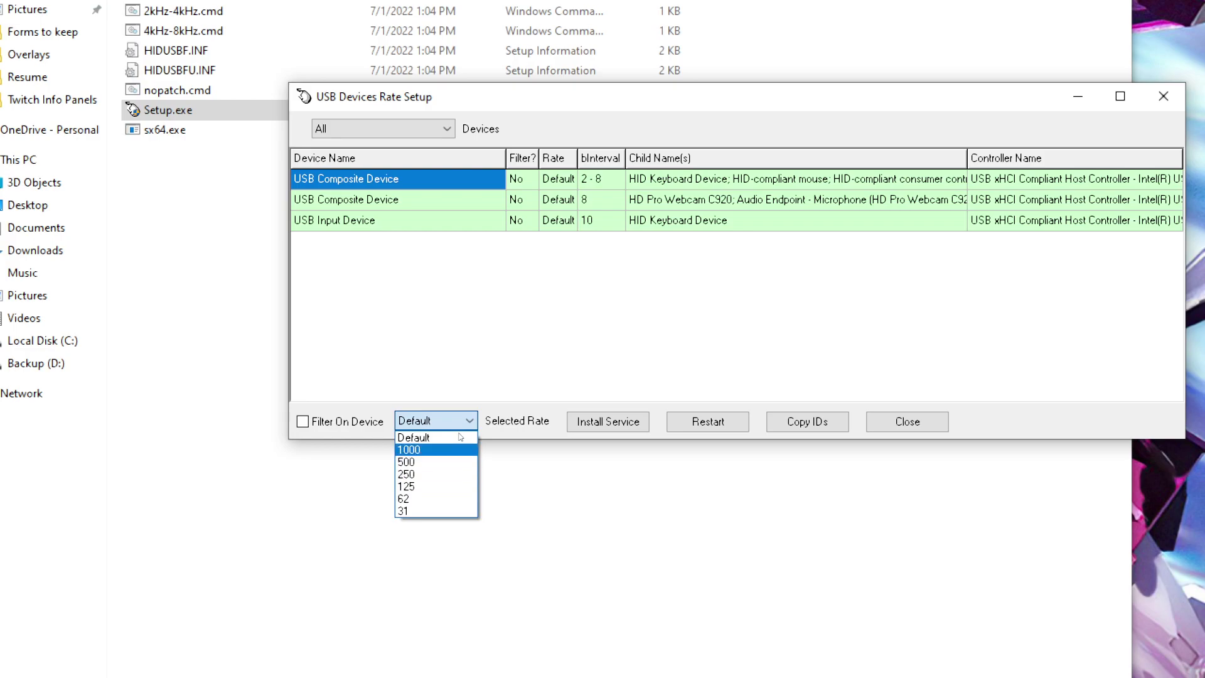
{"action": "key", "text": "Up"}
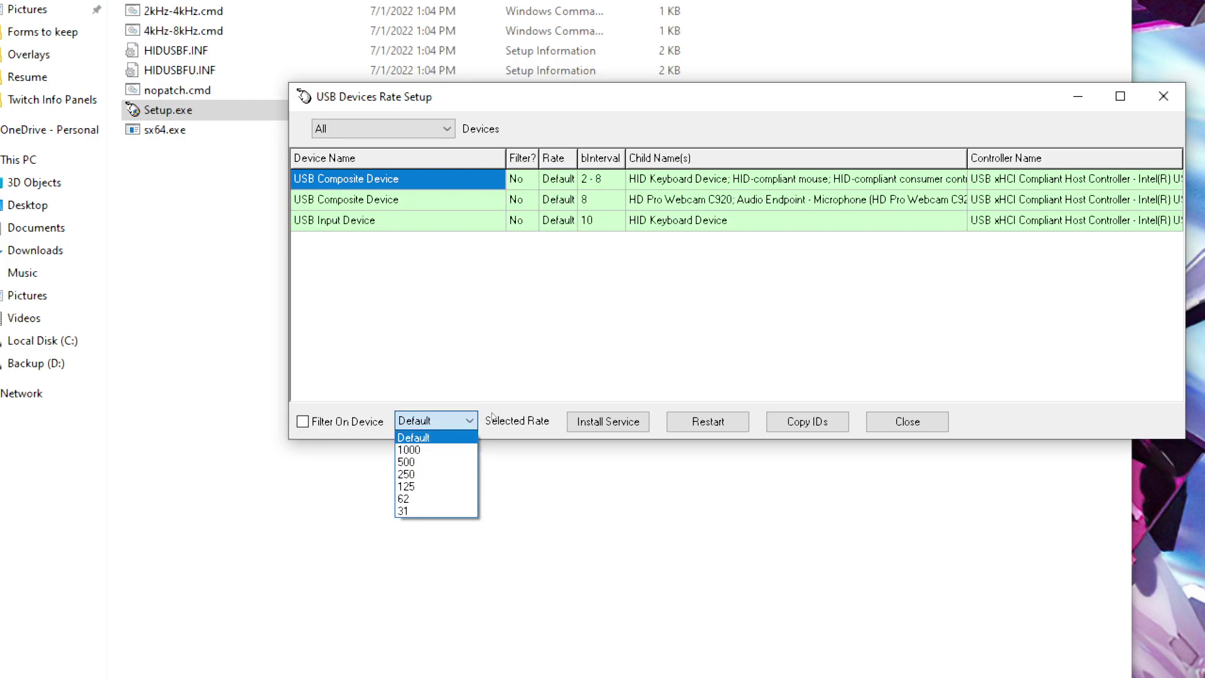
{"action": "key", "text": "Return"}
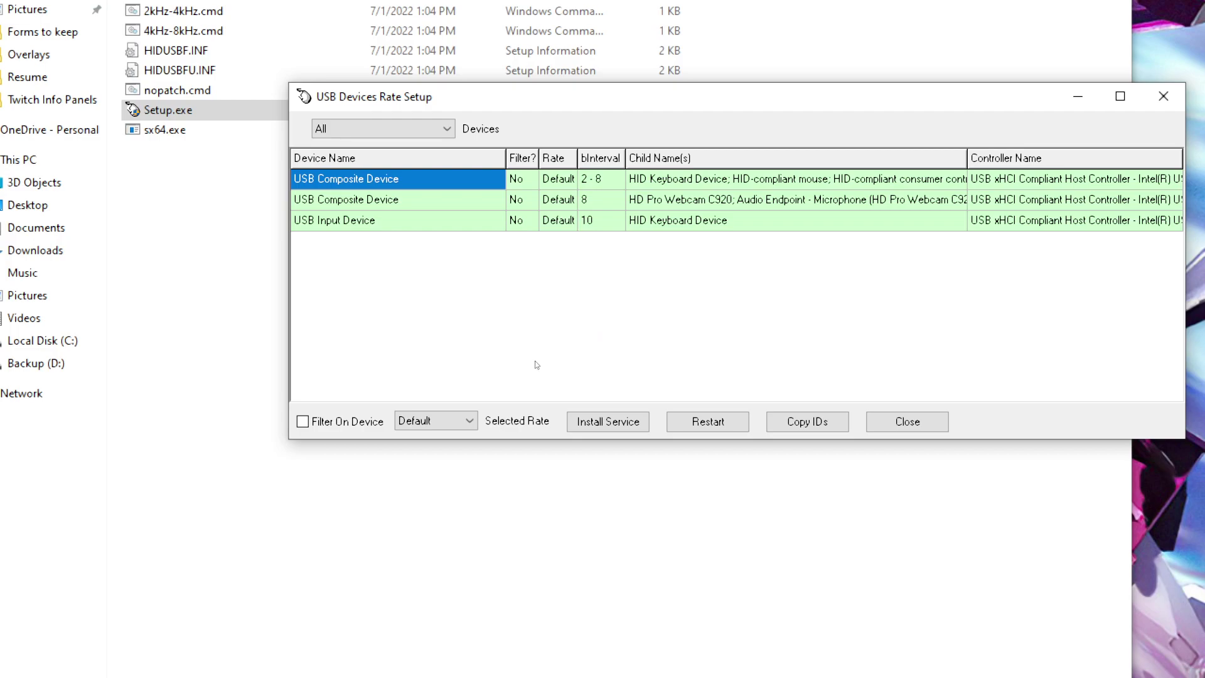
{"action": "key", "text": "super+minus"}
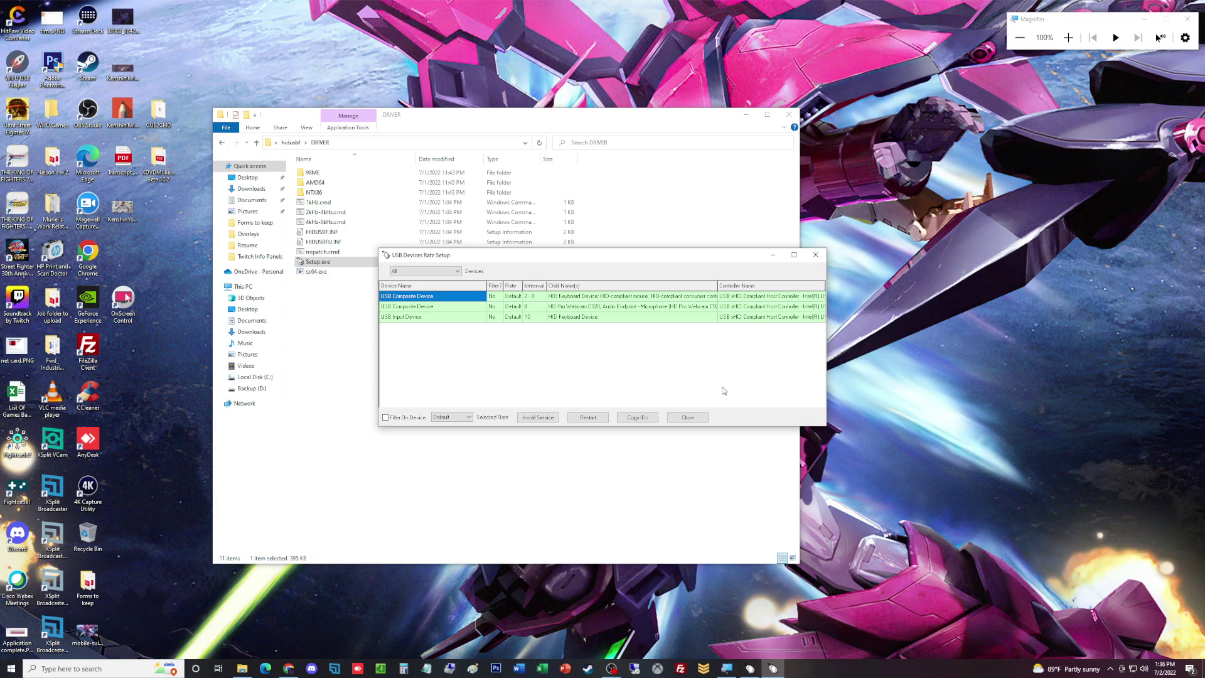
Close USB Devices Rate Setup, the DRIVER folder window and the leftover small dialog.
{"action": "left_click", "coordinate": [817, 256]}
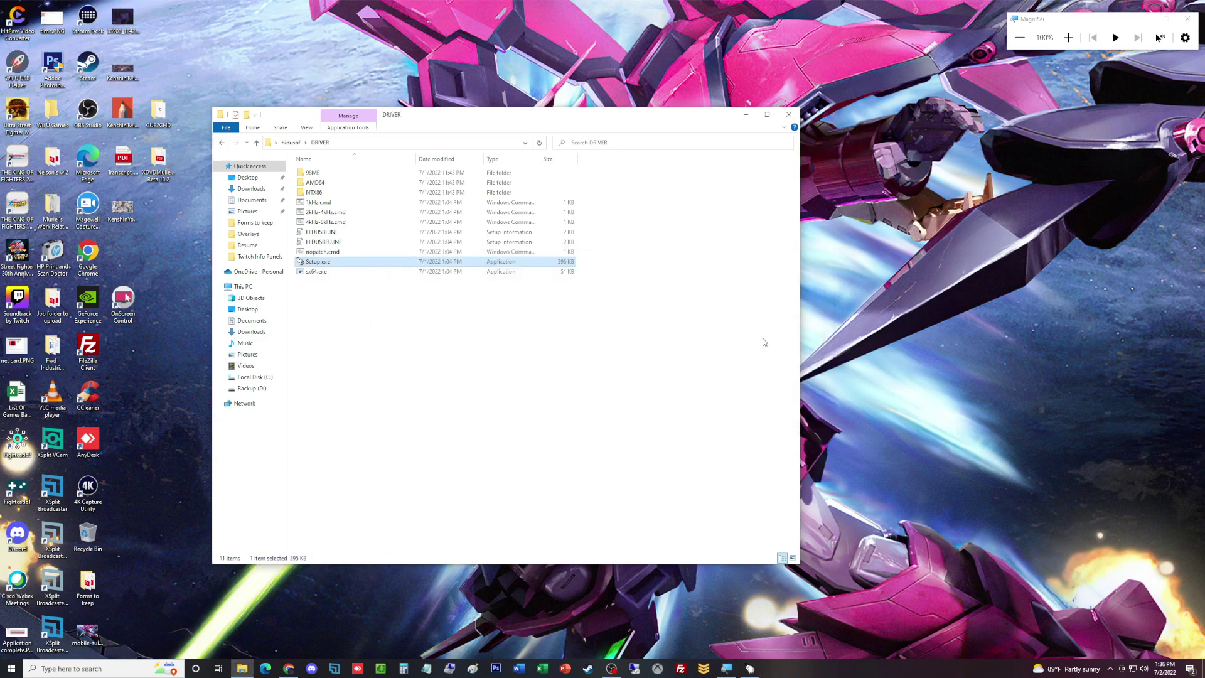
{"action": "left_click", "coordinate": [764, 342]}
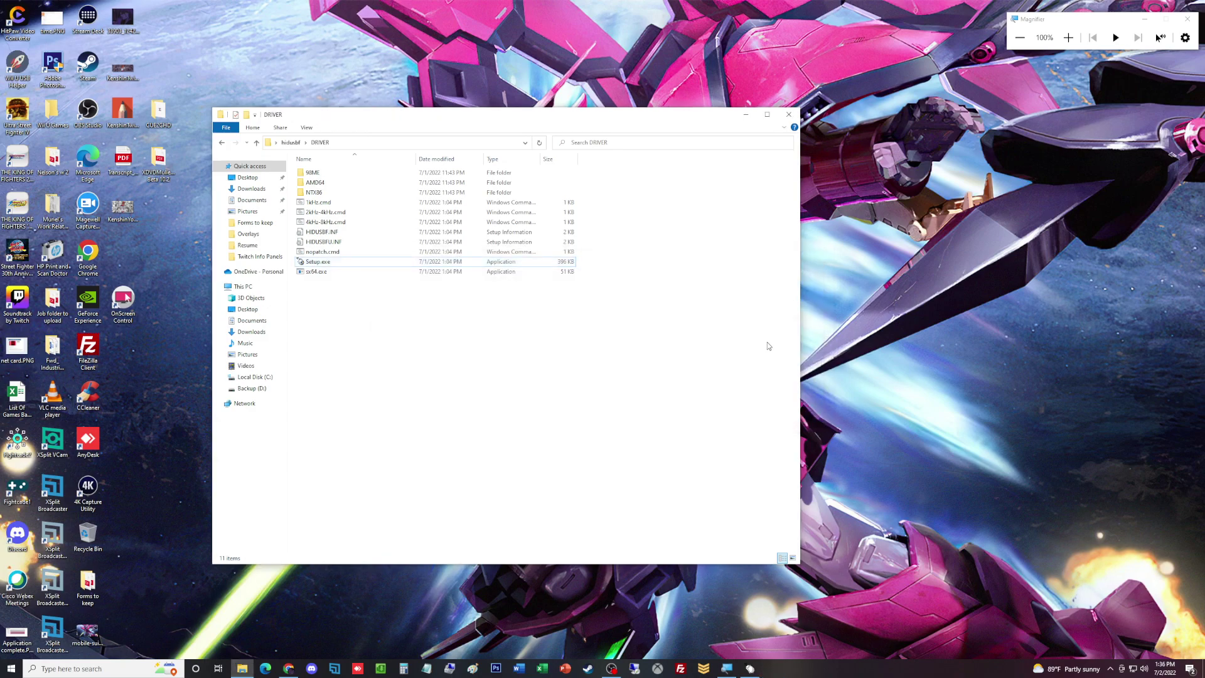
{"action": "left_click", "coordinate": [786, 114]}
{"action": "left_click", "coordinate": [690, 204]}
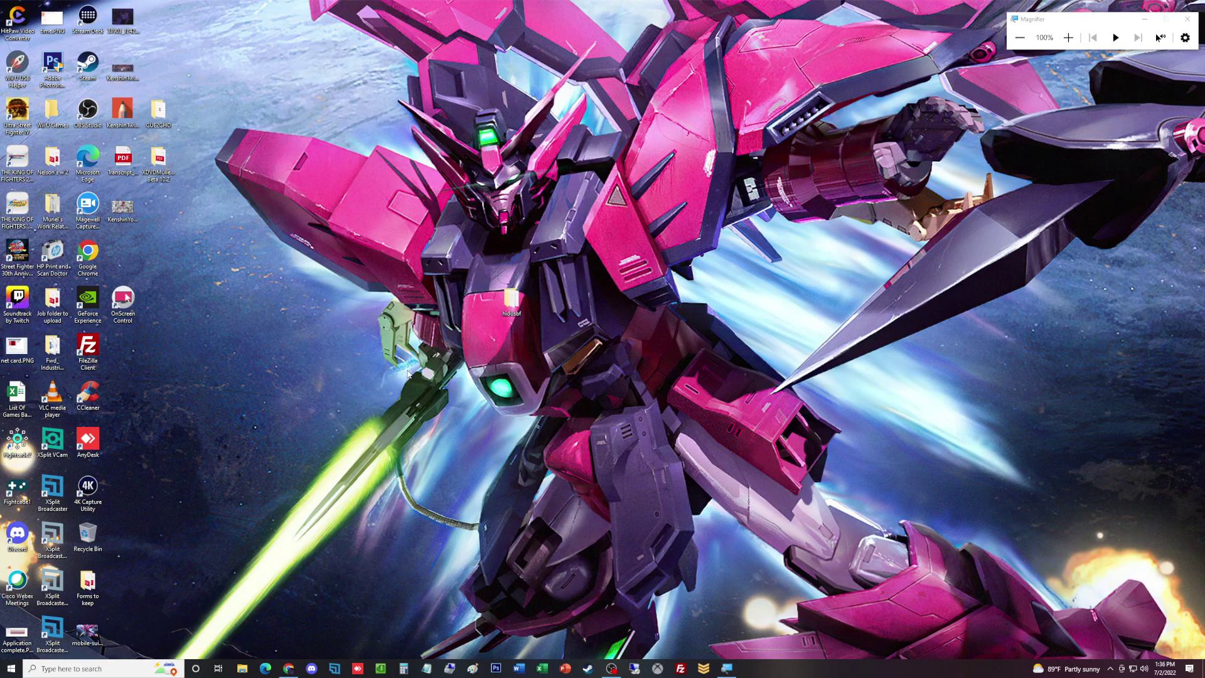
In NVIDIA Manage 3D settings, set global Low Latency Mode to Ultra and Vertical sync Off.
{"action": "right_click", "coordinate": [620, 309]}
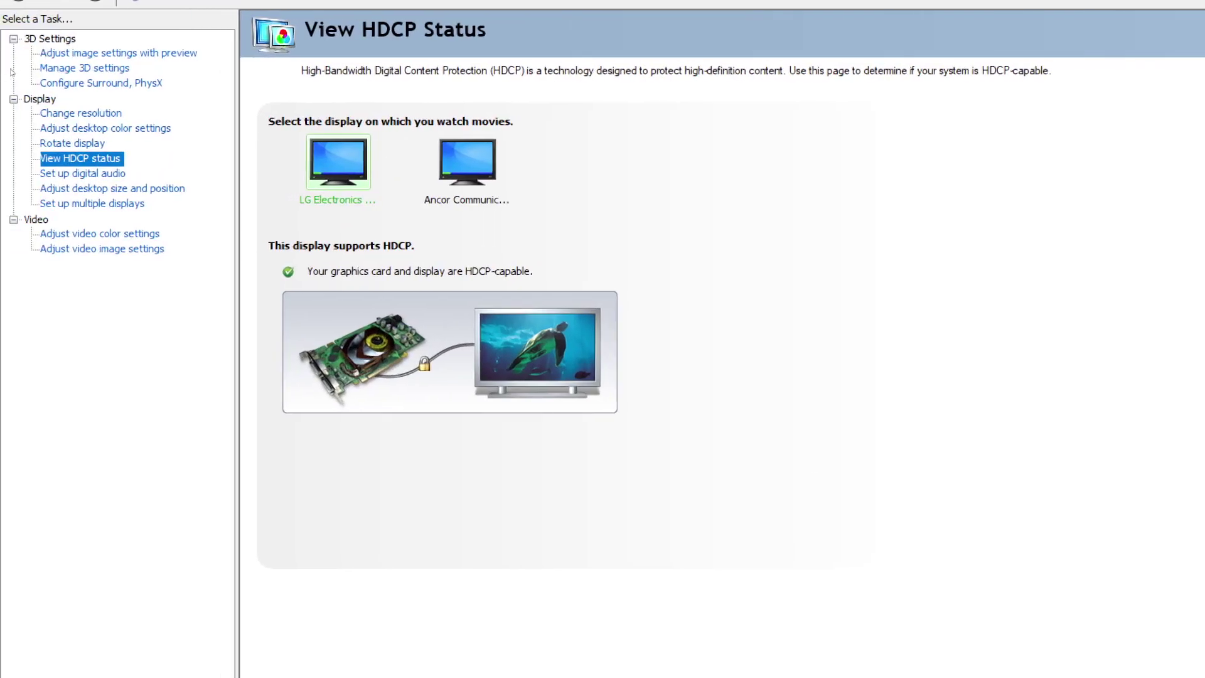
{"action": "left_click", "coordinate": [55, 70]}
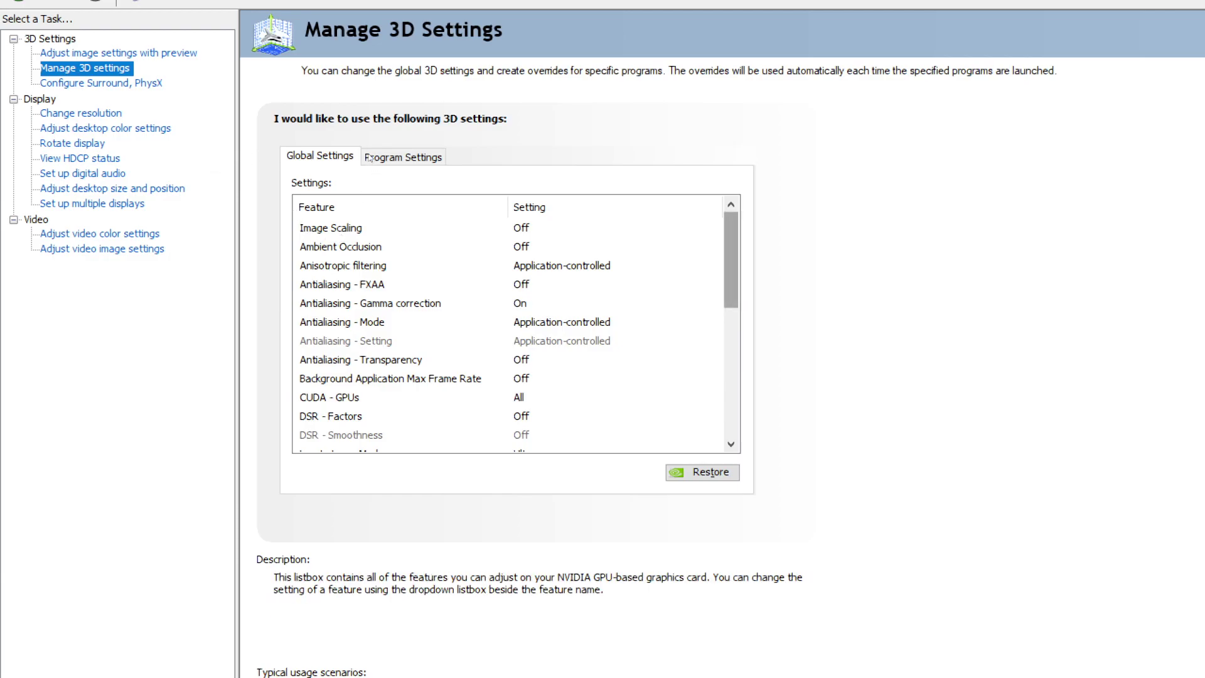
{"action": "scroll", "coordinate": [370, 175], "scroll_direction": "down", "scroll_amount": 3}
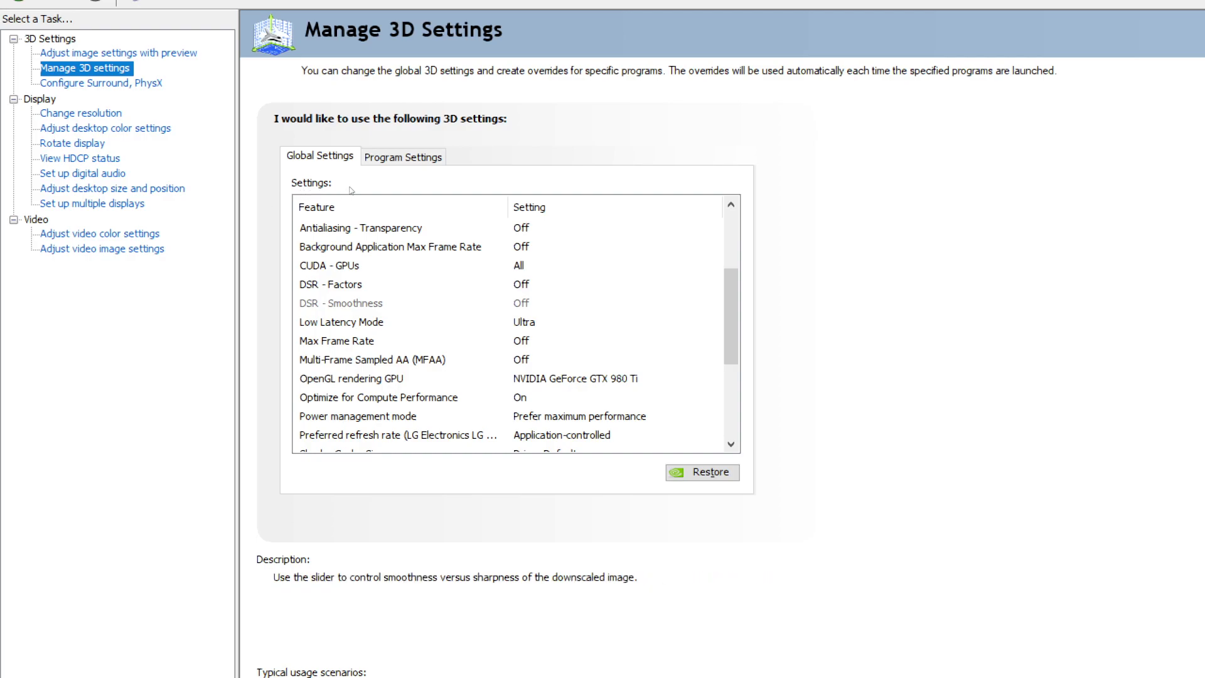
{"action": "scroll", "coordinate": [369, 193], "scroll_direction": "down", "scroll_amount": 1}
{"action": "scroll", "coordinate": [369, 201], "scroll_direction": "down", "scroll_amount": 4}
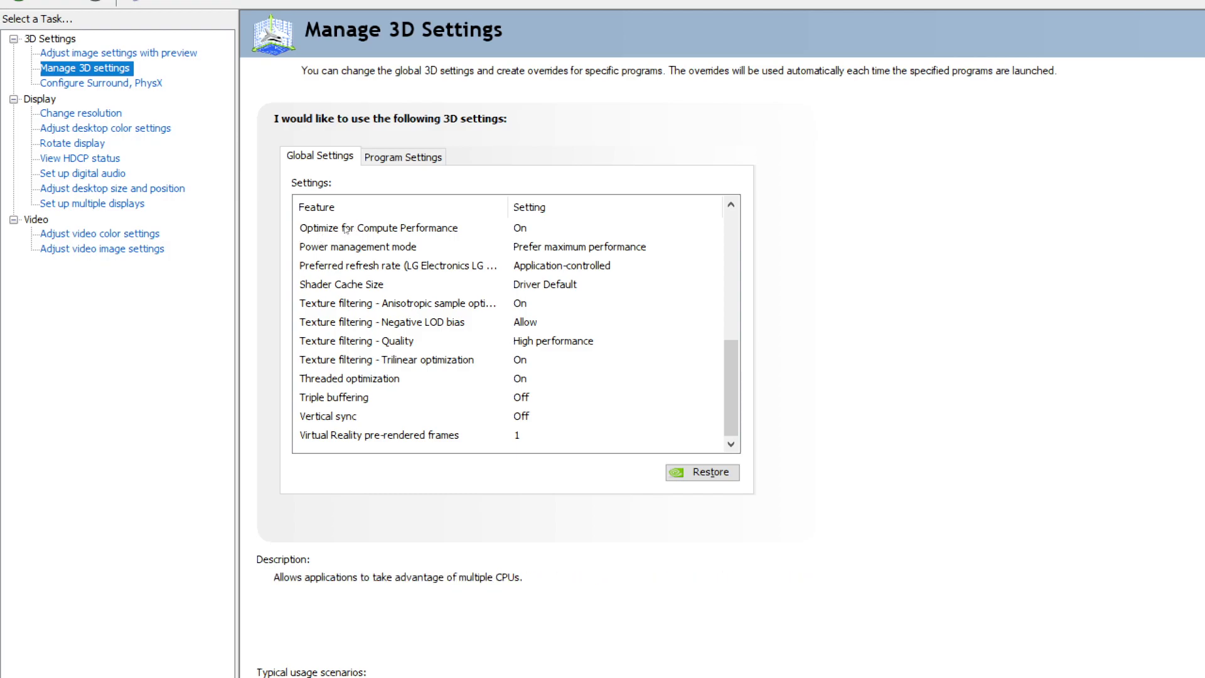
{"action": "key", "text": "super+minus"}
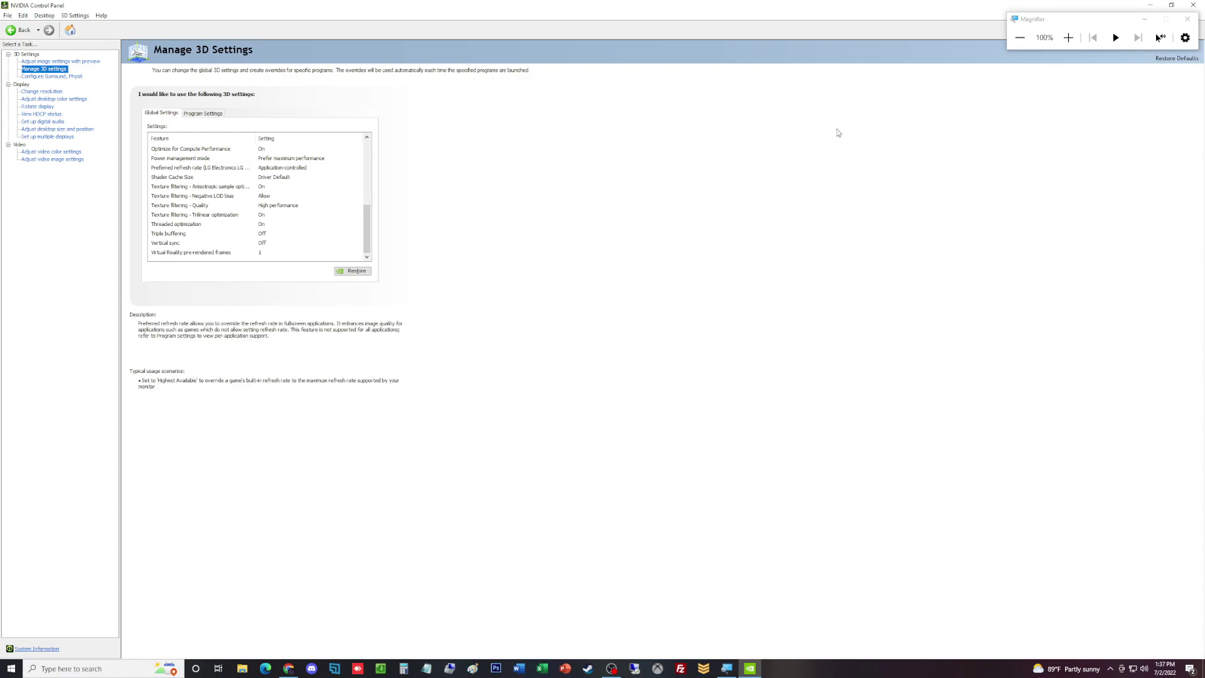
Close NVIDIA Control Panel and open Display settings, scrolling down to Multiple displays.
{"action": "left_click", "coordinate": [1193, 5]}
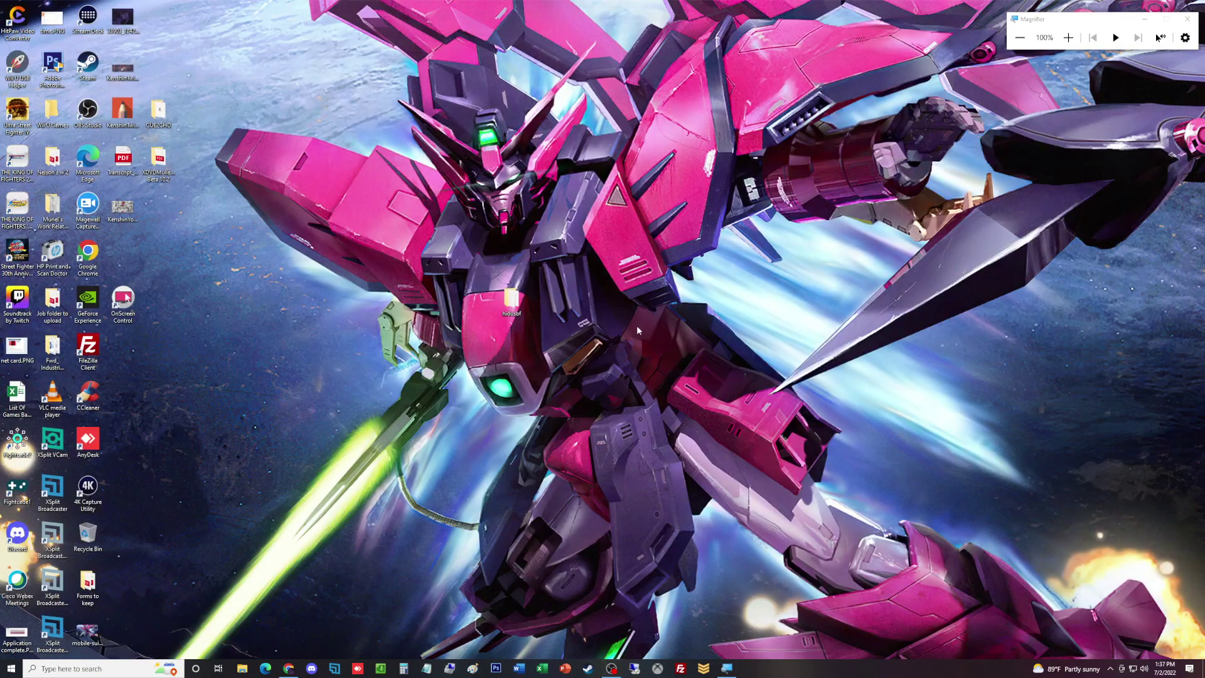
{"action": "key", "text": "super"}
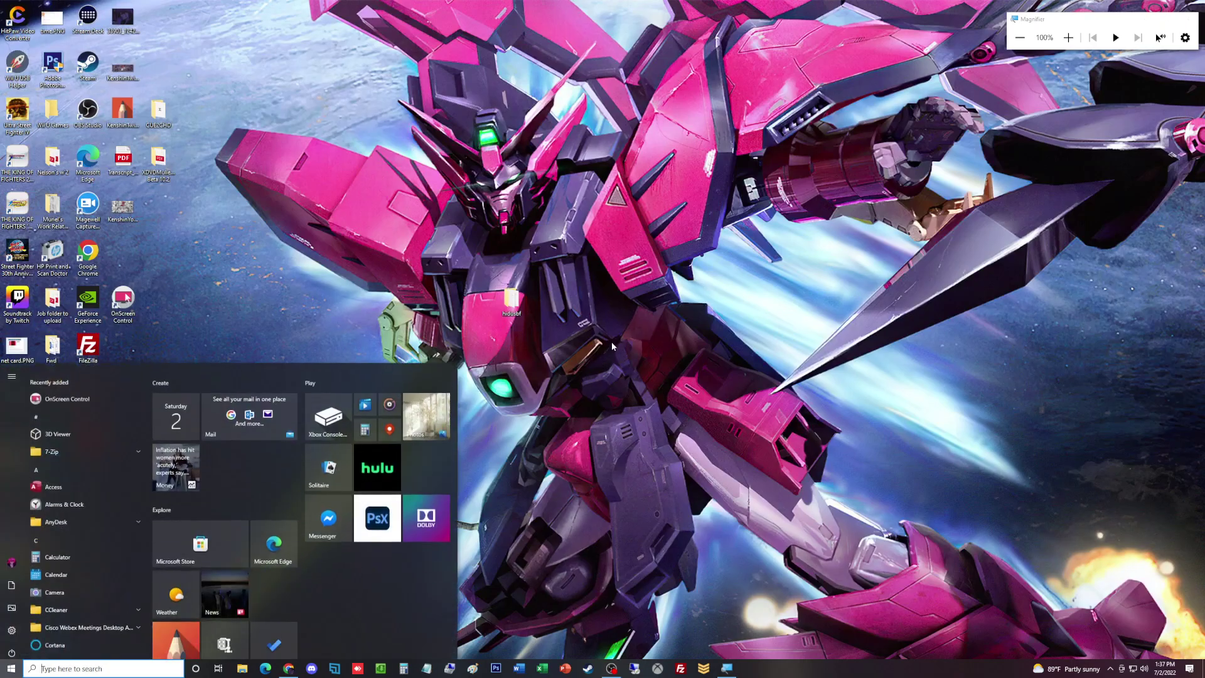
{"action": "key", "text": "super"}
{"action": "right_click", "coordinate": [619, 338]}
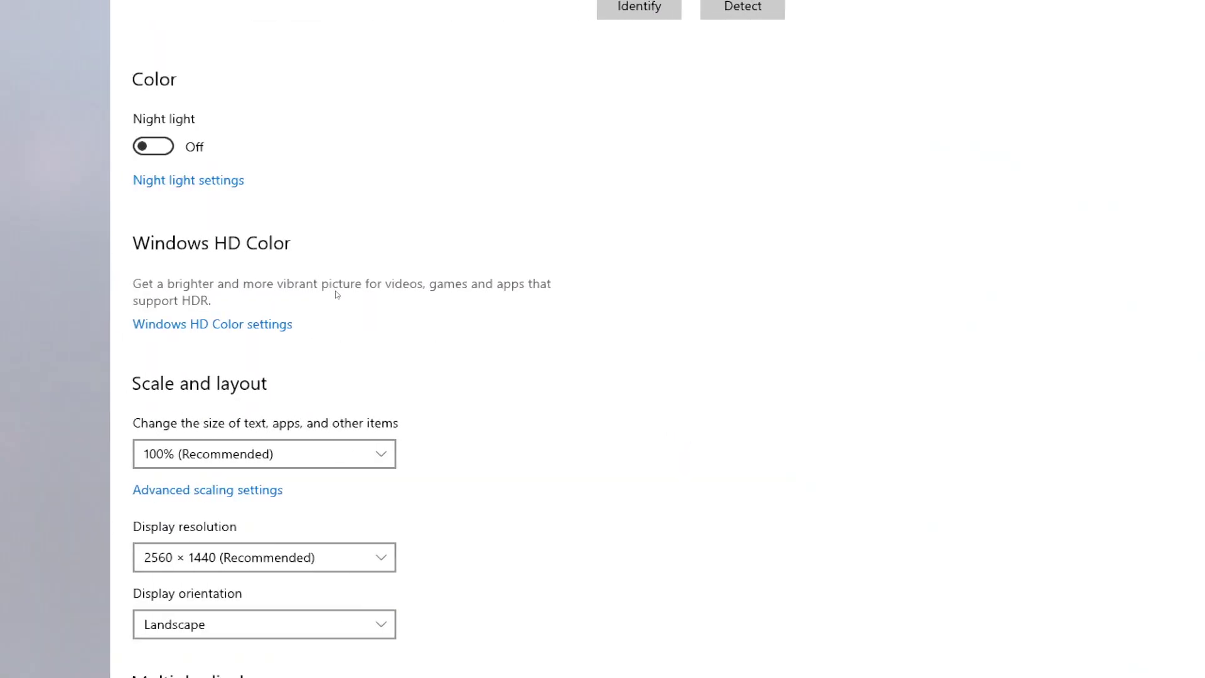
{"action": "scroll", "coordinate": [335, 291], "scroll_direction": "up", "scroll_amount": 4}
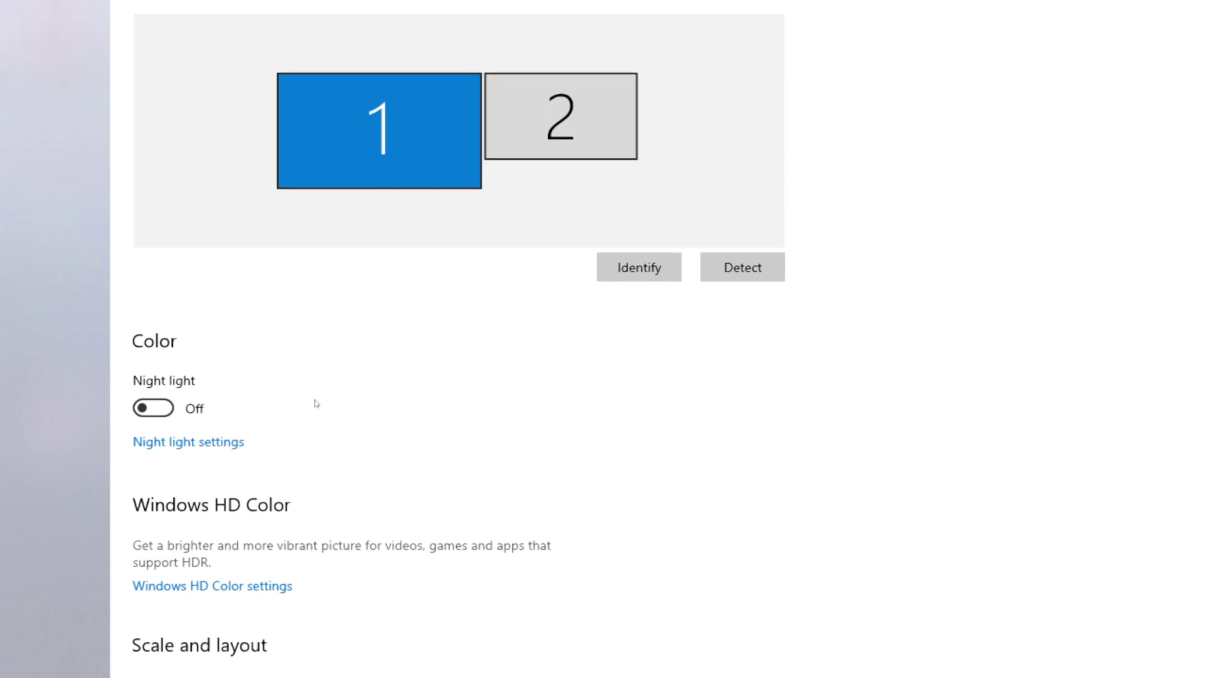
{"action": "scroll", "coordinate": [301, 401], "scroll_direction": "down", "scroll_amount": 3}
{"action": "scroll", "coordinate": [353, 402], "scroll_direction": "down", "scroll_amount": 5}
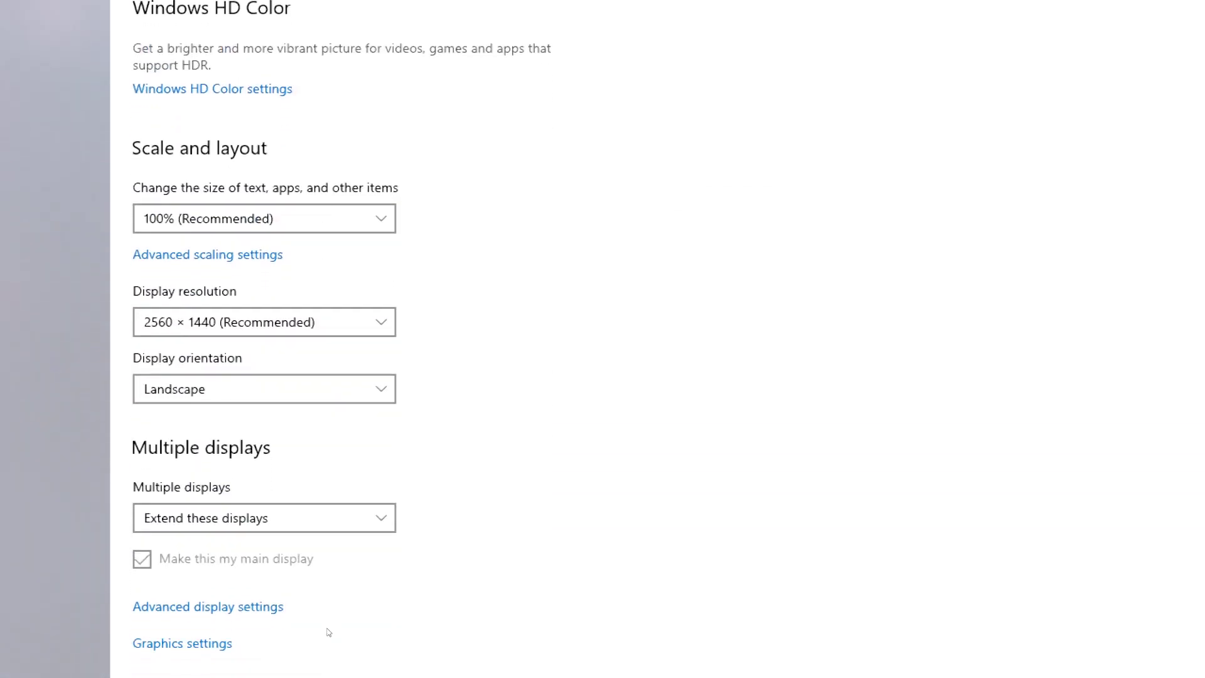
In Advanced display settings, check the LG QHD refresh rate list and keep 144.000 Hz.
{"action": "left_click", "coordinate": [219, 601]}
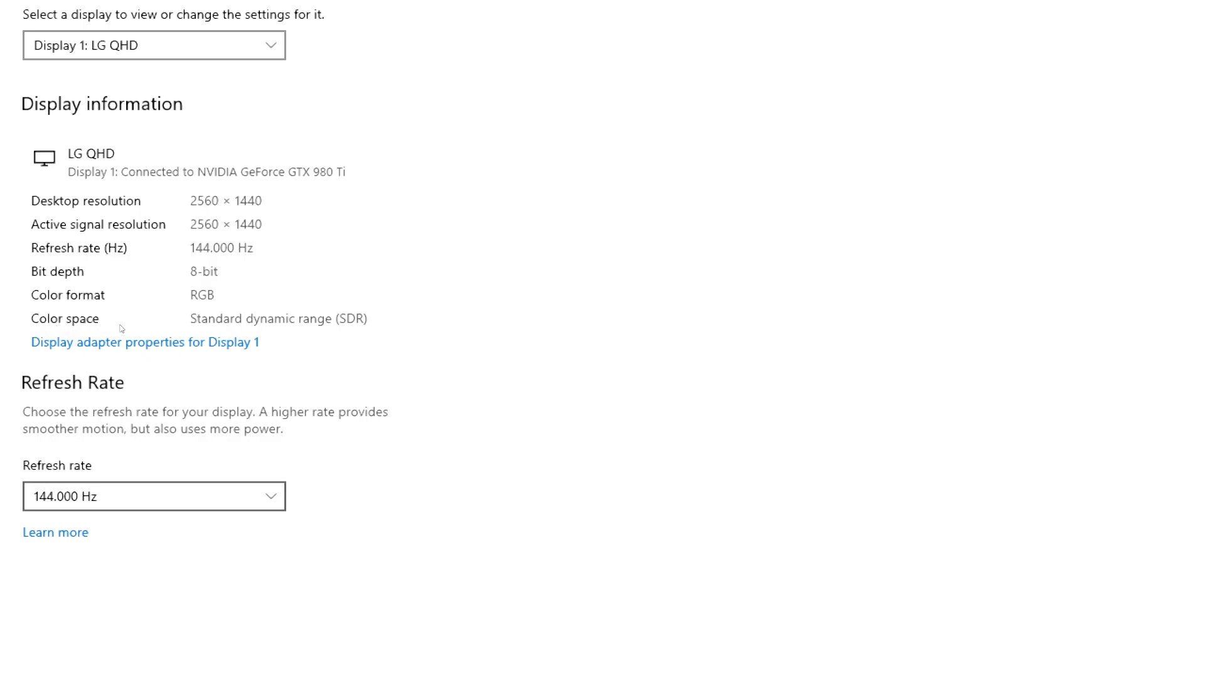
{"action": "key", "text": "space"}
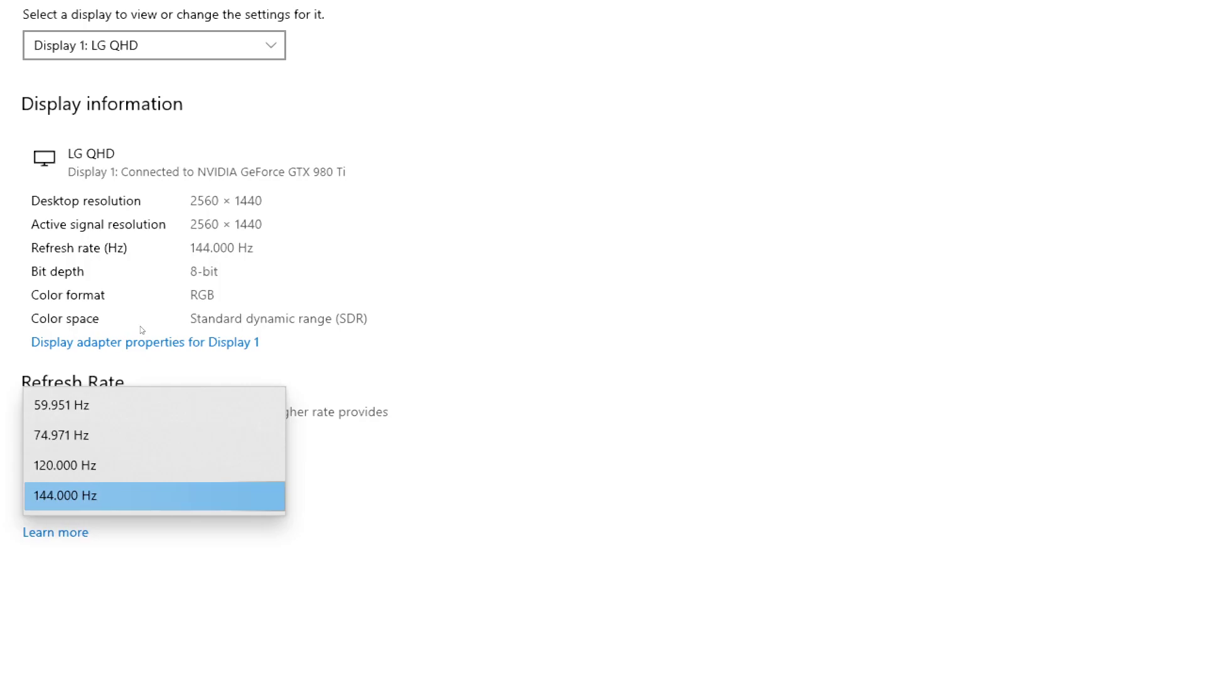
{"action": "key", "text": "Escape"}
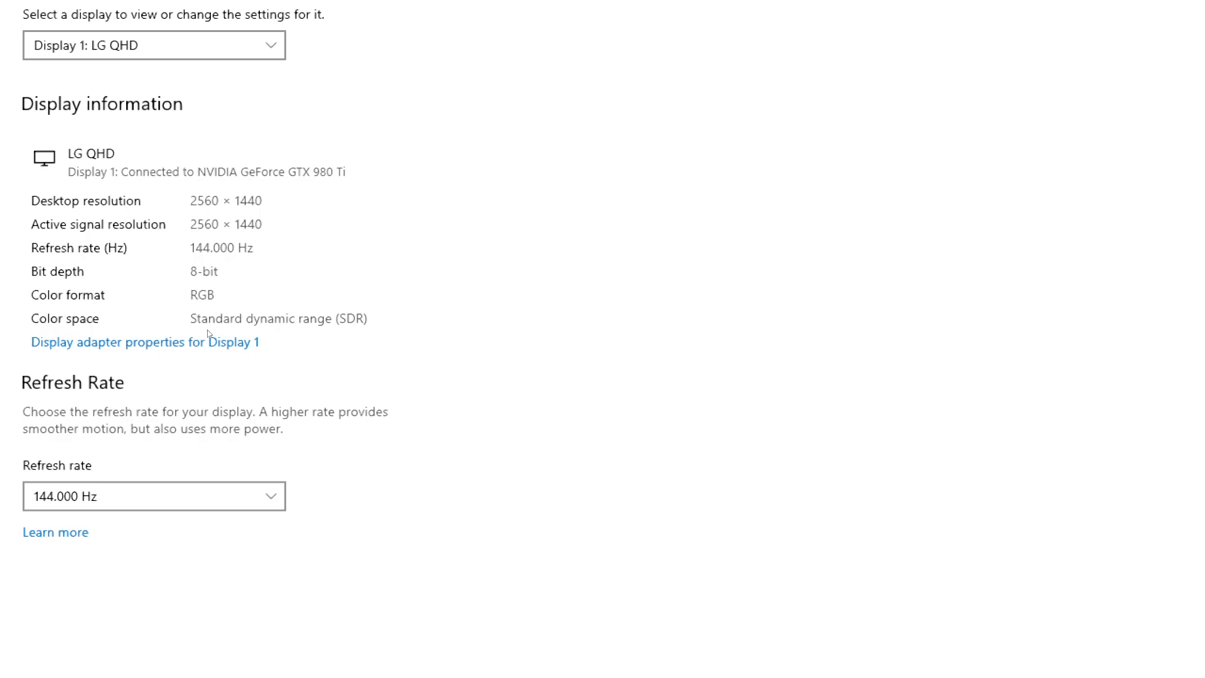
{"action": "key", "text": "super+minus"}
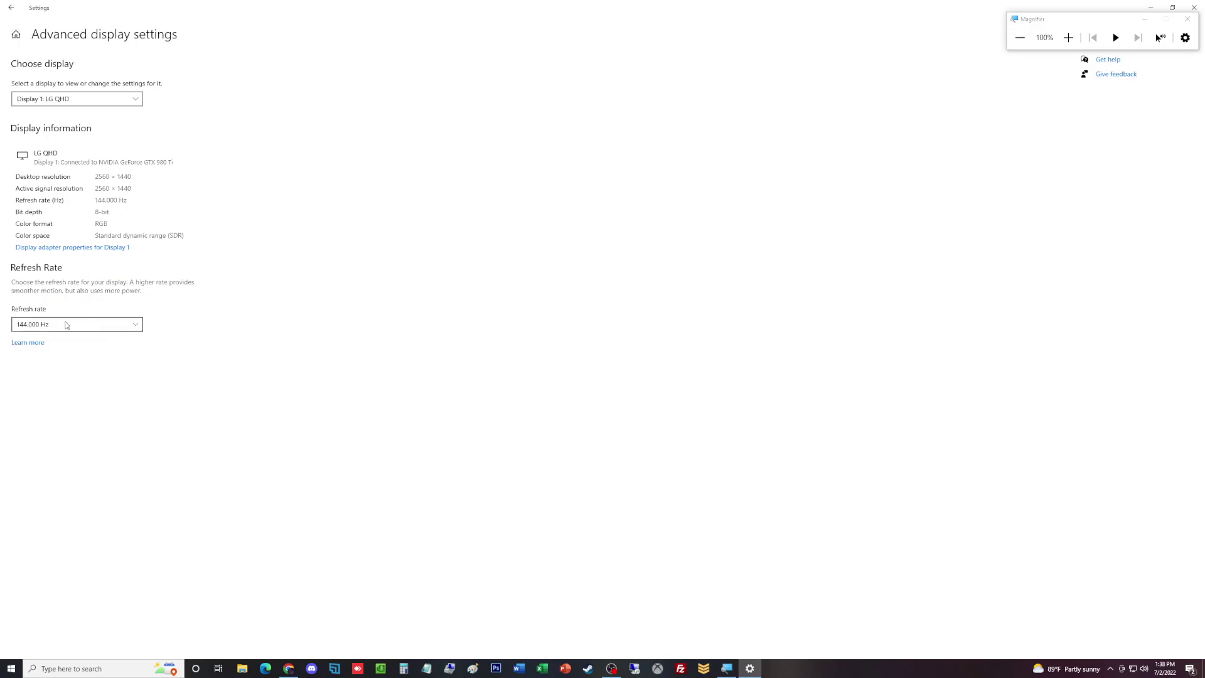
Close Settings and open File Explorer from the taskbar, showing Quick access.
{"action": "left_click", "coordinate": [1194, 7]}
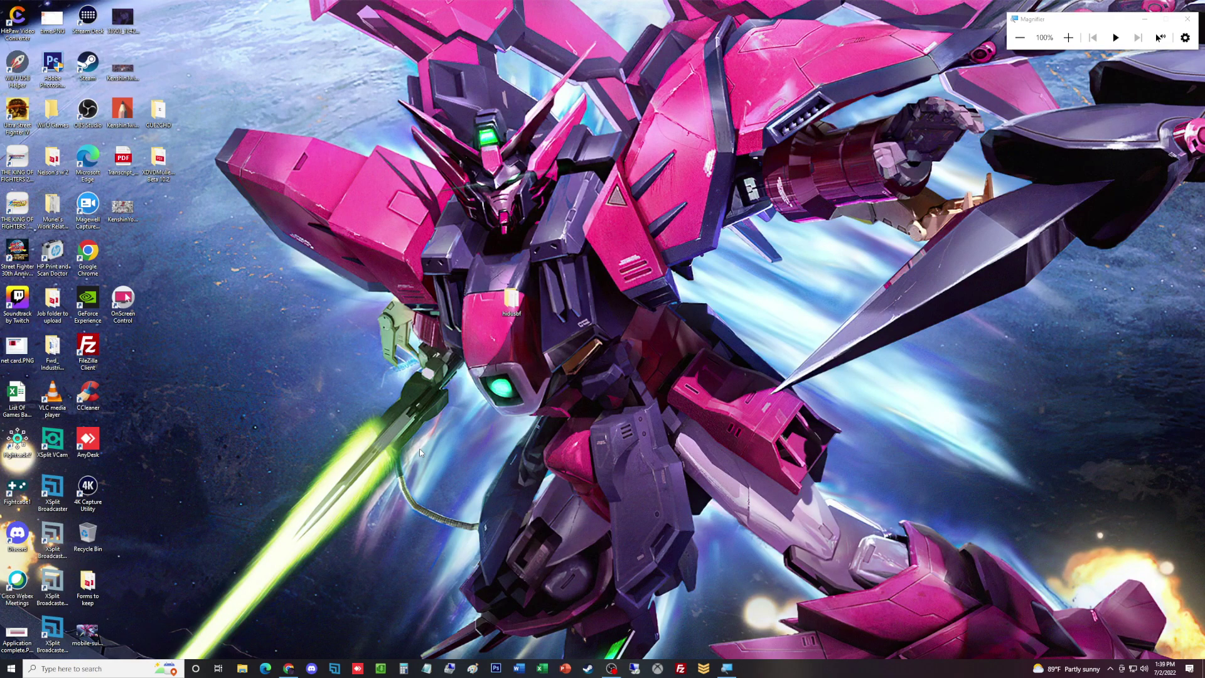
{"action": "left_click", "coordinate": [243, 670]}
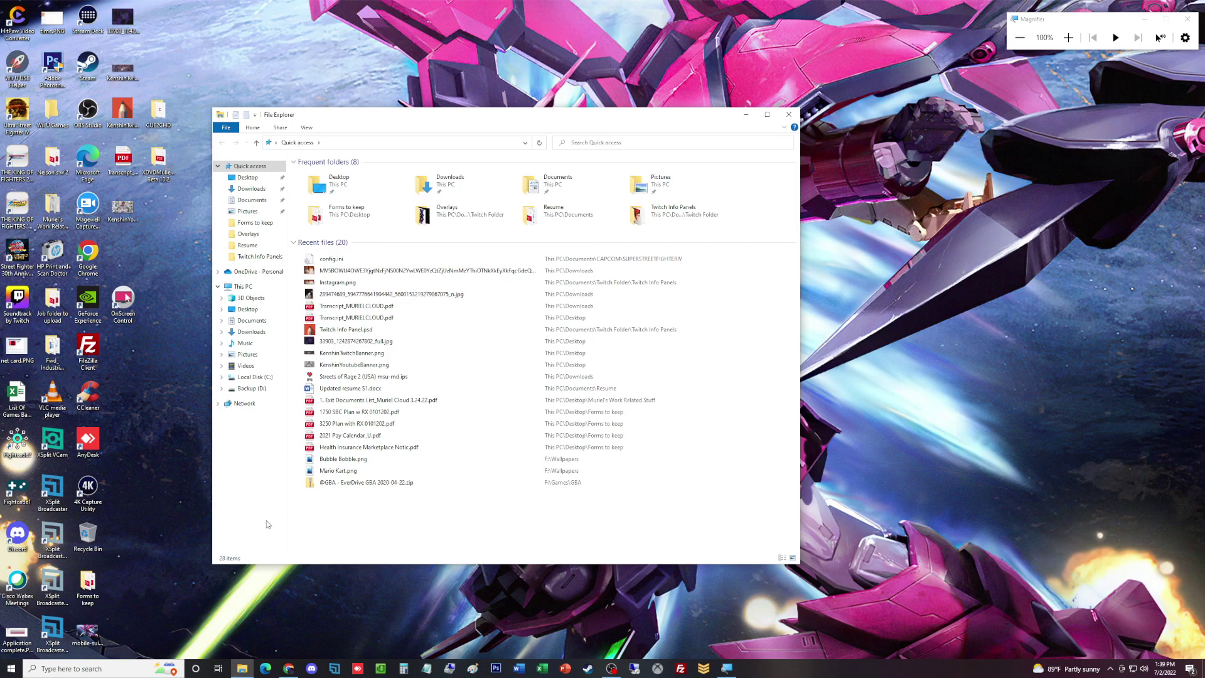
Check config.ini's Properties in Documents\CAPCOM\SUPERSTREETFIGHTERIV, then open the file in Notepad.
{"action": "left_click", "coordinate": [263, 322]}
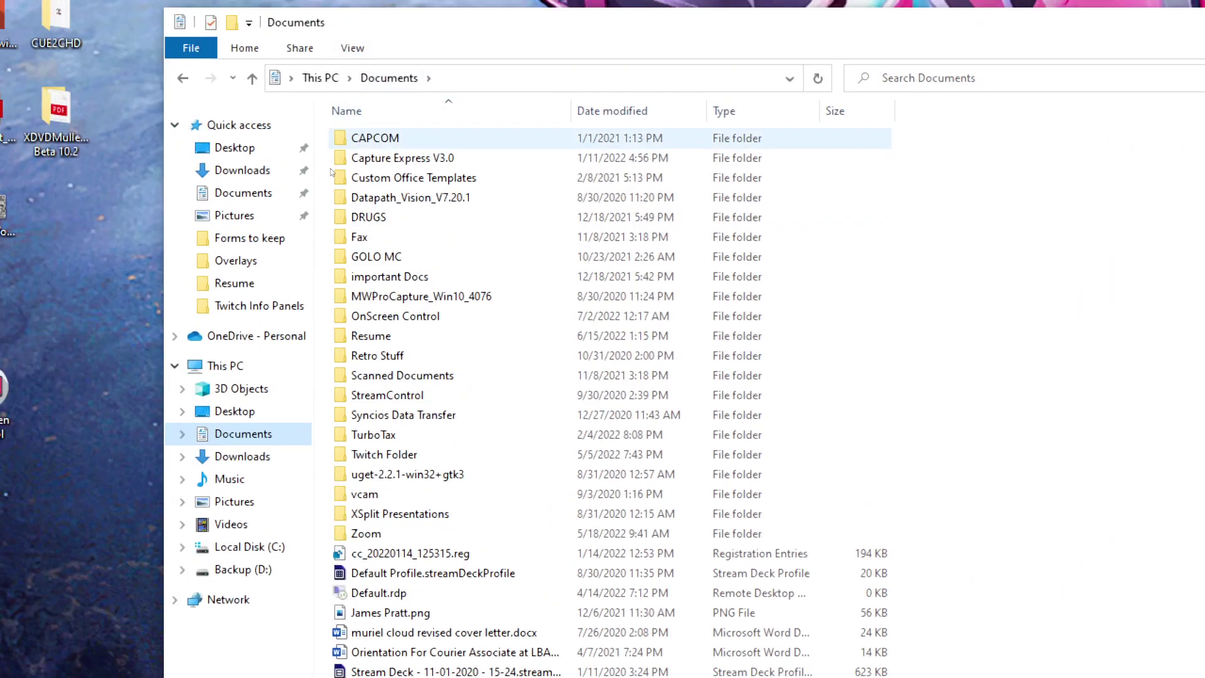
{"action": "double_click", "coordinate": [323, 172]}
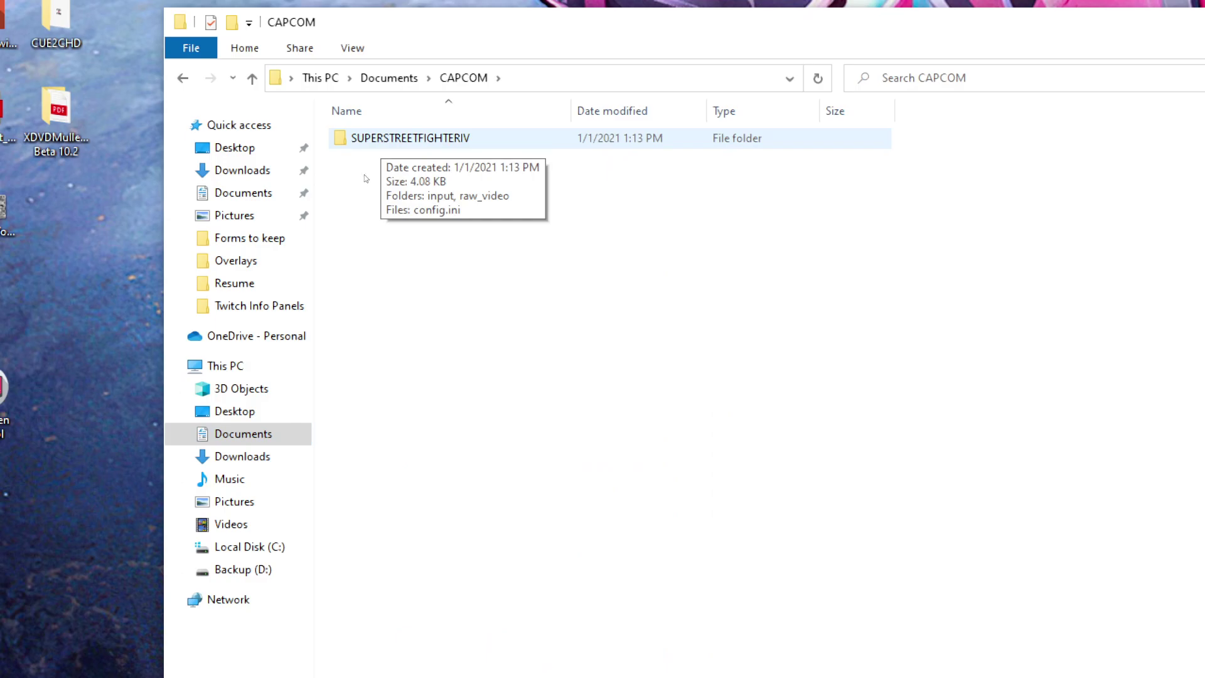
{"action": "double_click", "coordinate": [359, 178]}
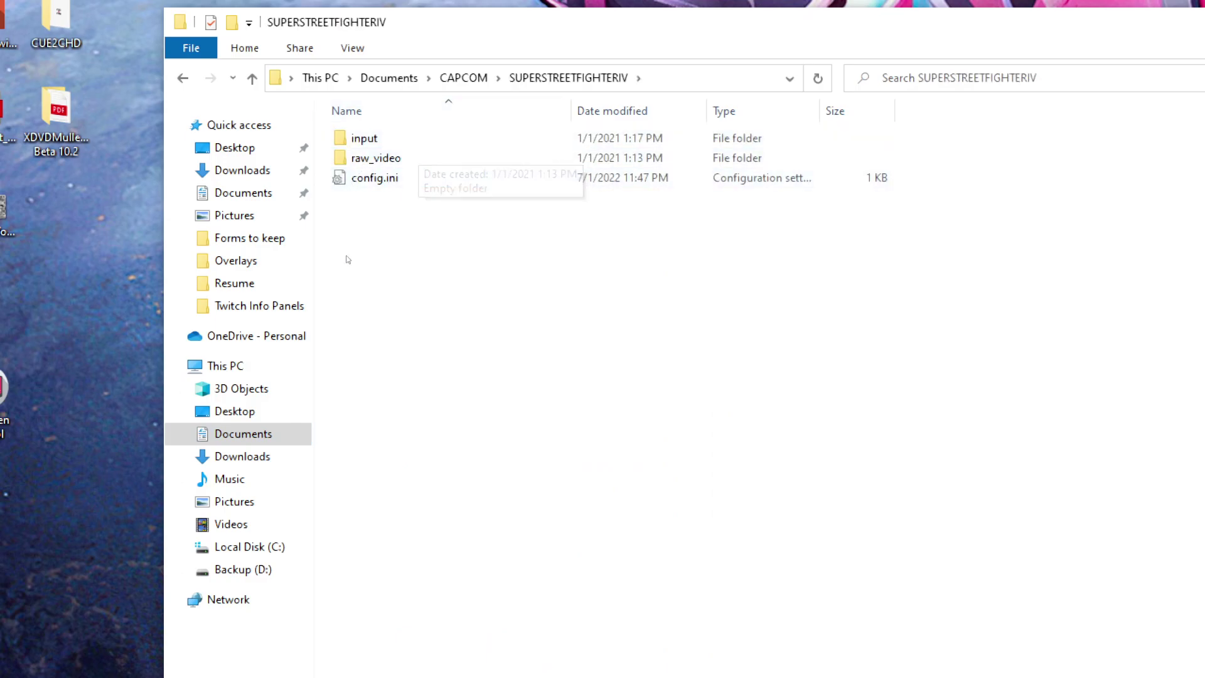
{"action": "left_click", "coordinate": [342, 181]}
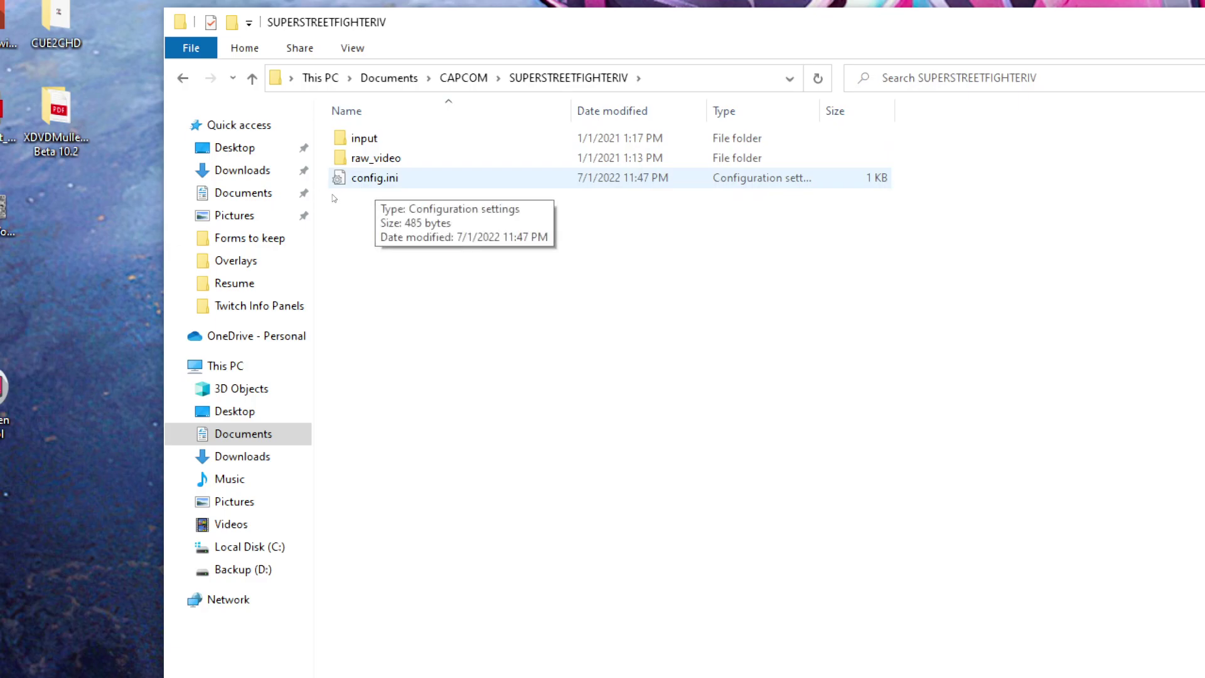
{"action": "key", "text": "shift+F10"}
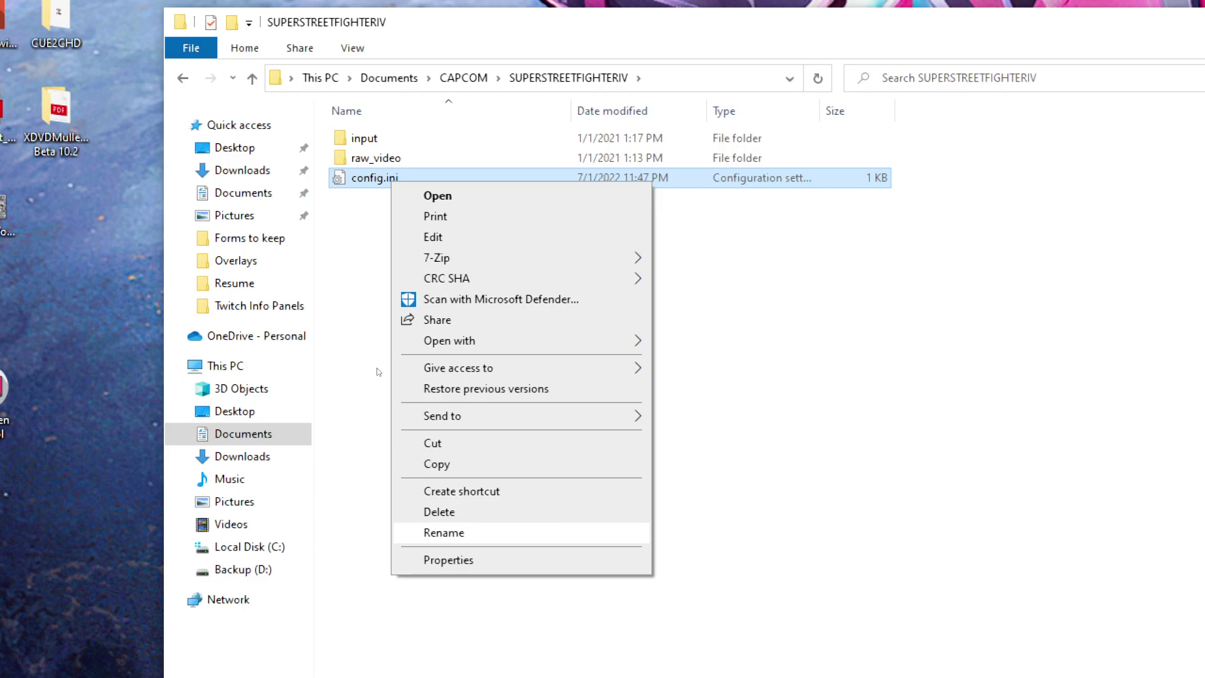
{"action": "key", "text": "Down"}
{"action": "key", "text": "Return"}
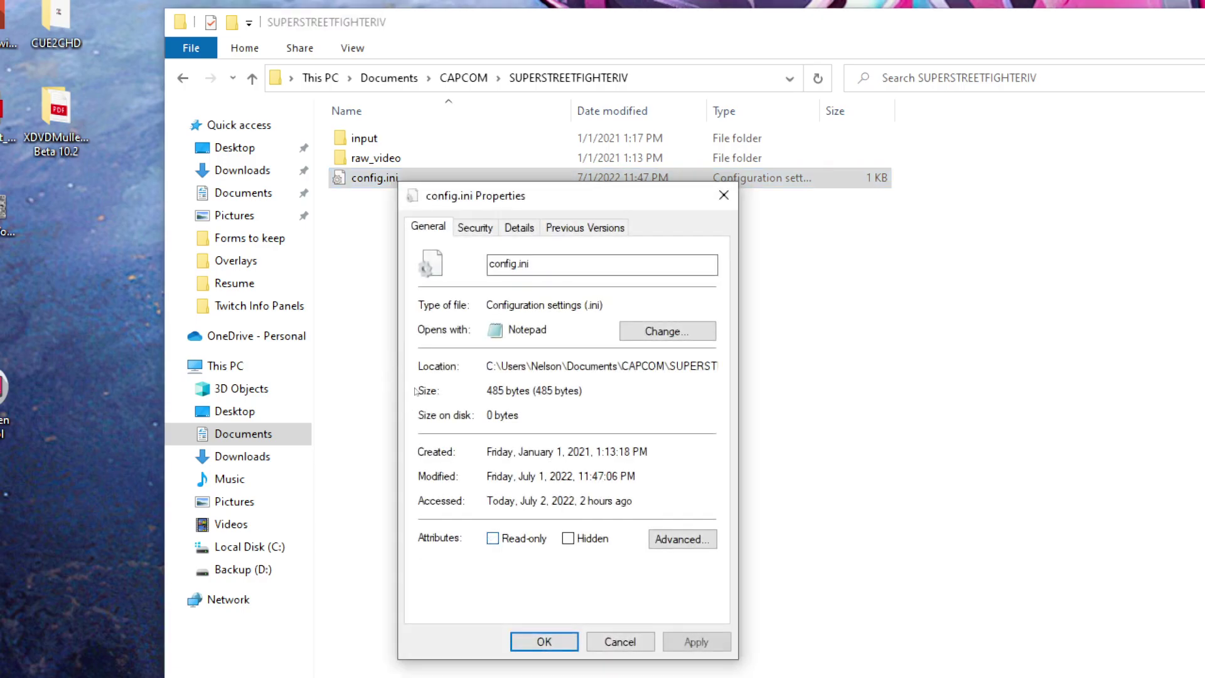
{"action": "key", "text": "Escape"}
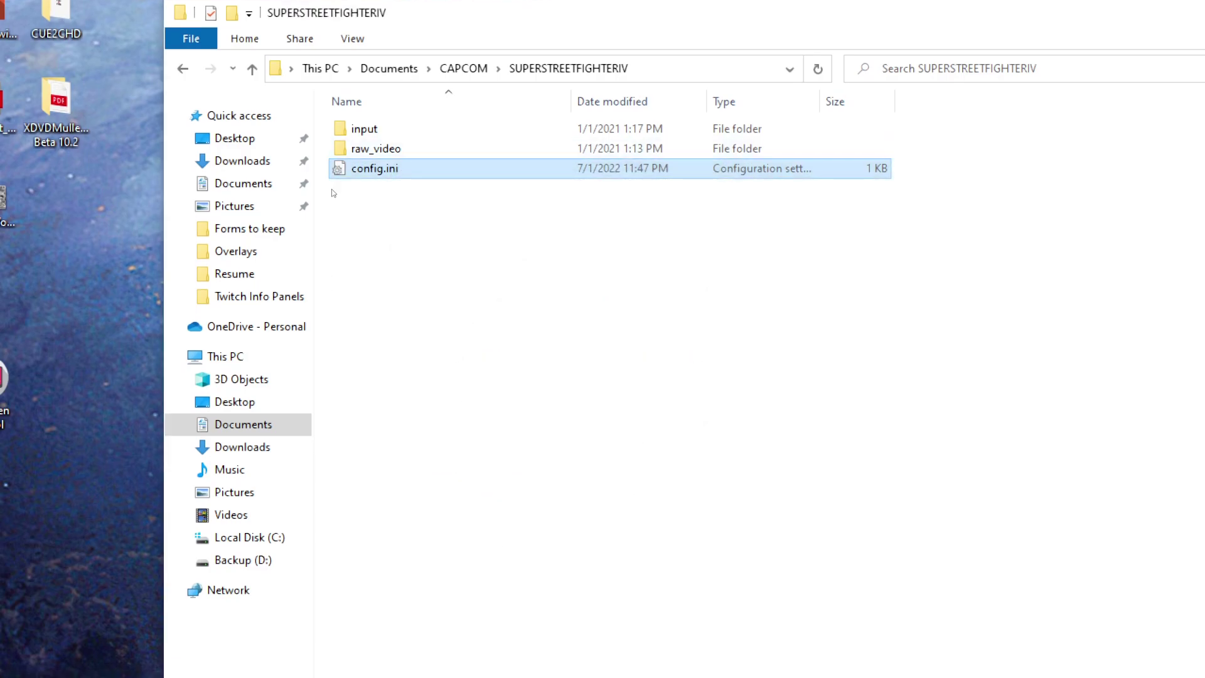
{"action": "key", "text": "Return"}
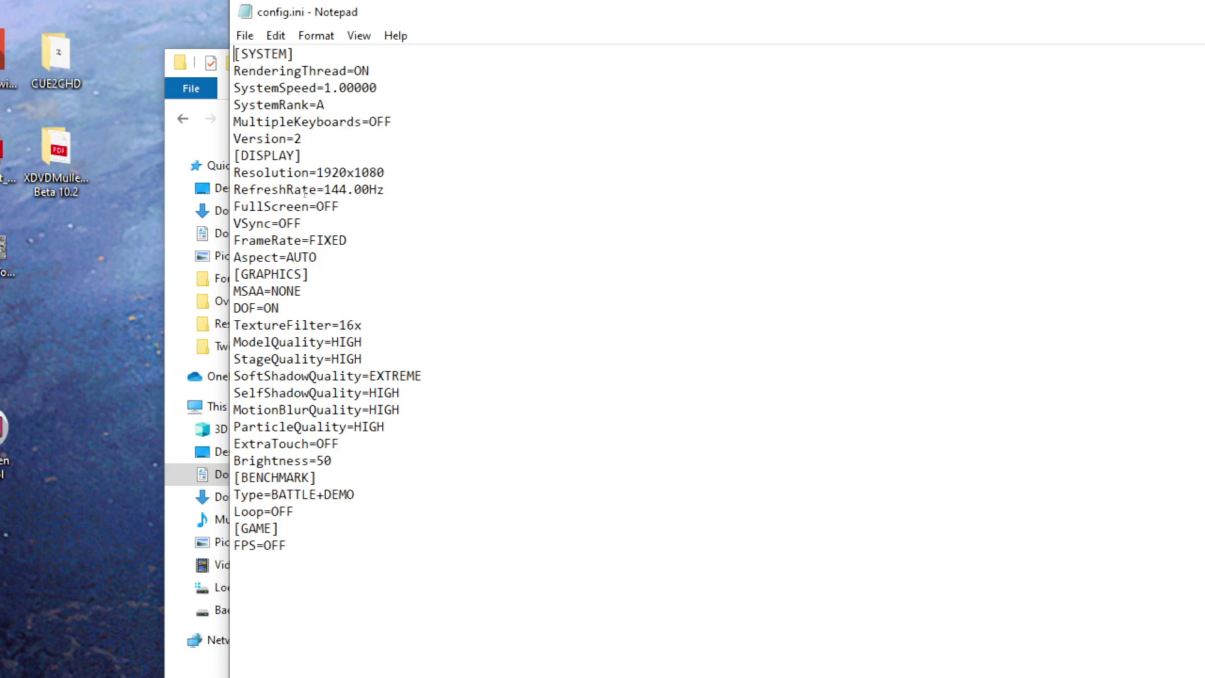
Close Notepad, make config.ini Read-only in its Properties, and close the SUPERSTREETFIGHTERIV window.
{"action": "key", "text": "super+minus"}
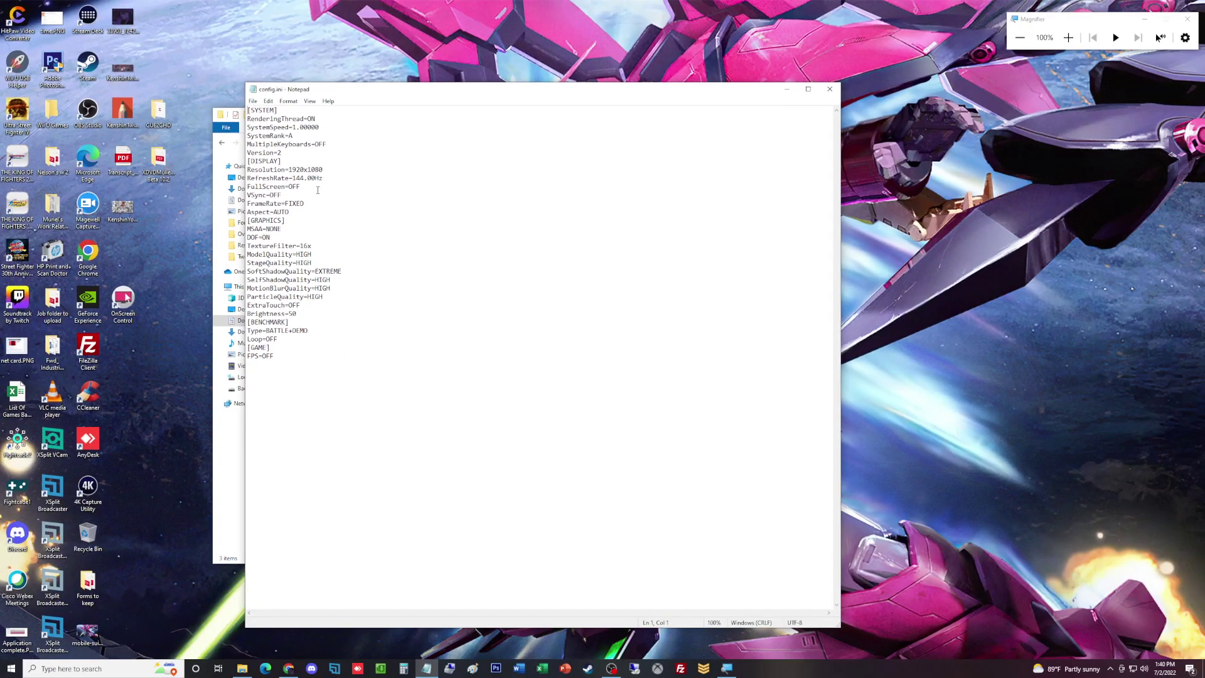
{"action": "left_click", "coordinate": [830, 89]}
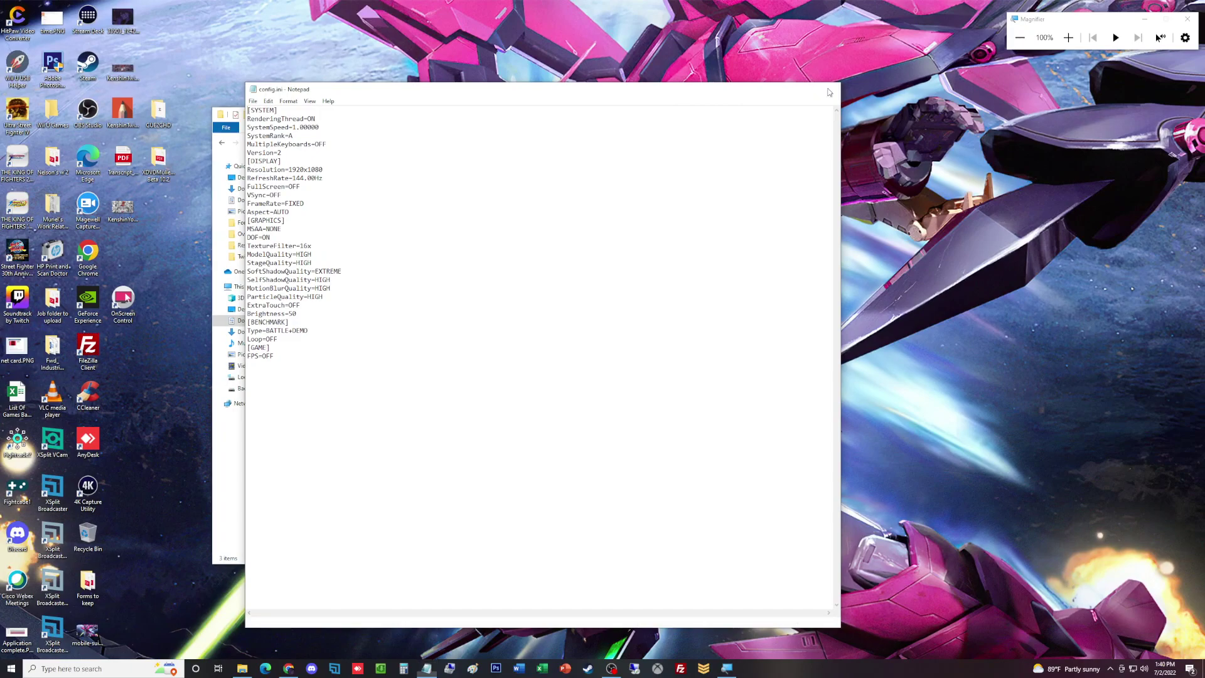
{"action": "right_click", "coordinate": [370, 191]}
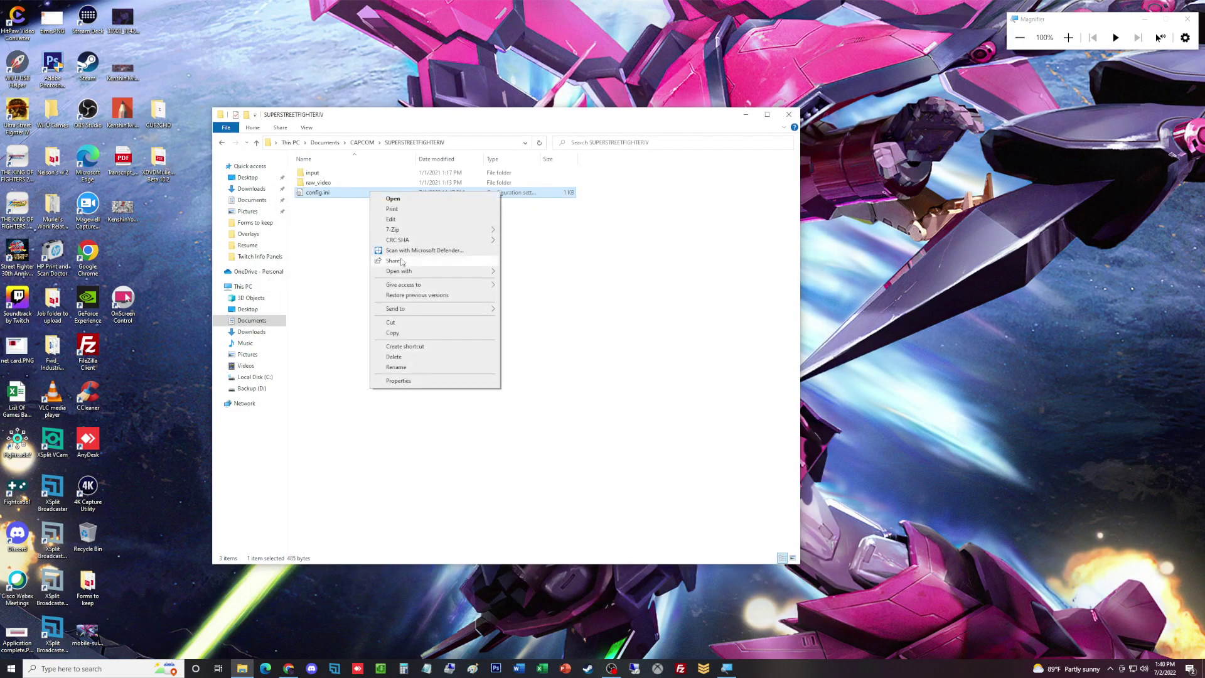
{"action": "left_click", "coordinate": [415, 381]}
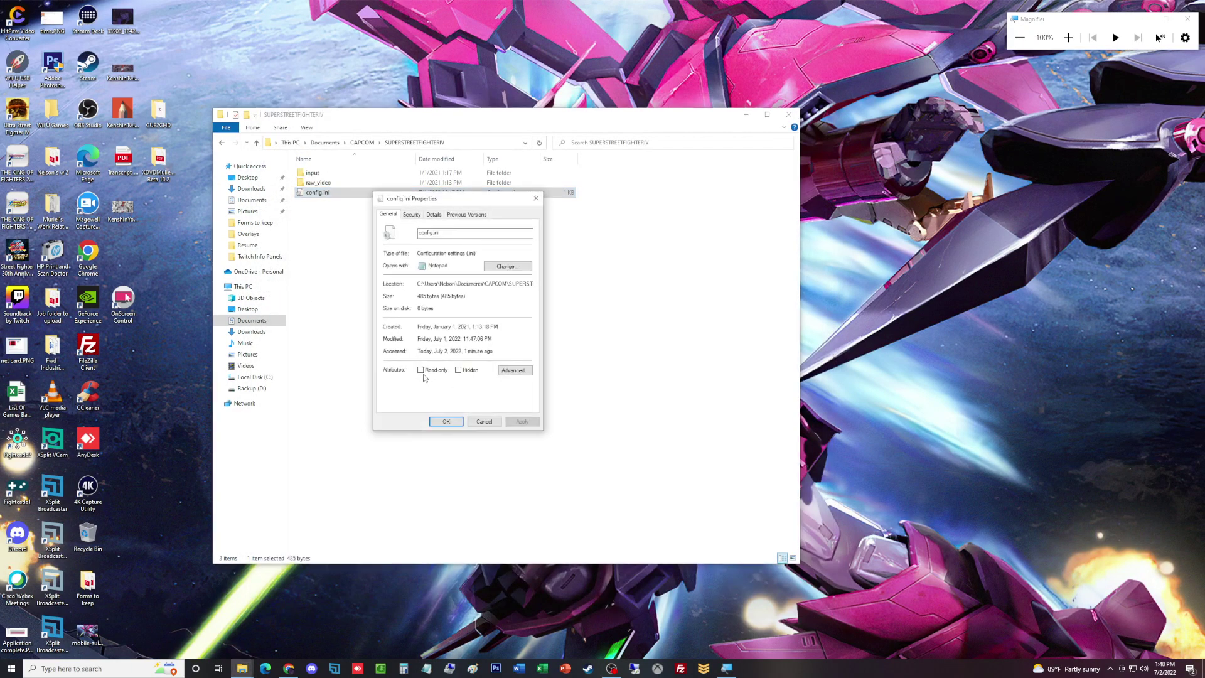
{"action": "left_click", "coordinate": [420, 371]}
{"action": "left_click", "coordinate": [520, 423]}
{"action": "left_click", "coordinate": [447, 421]}
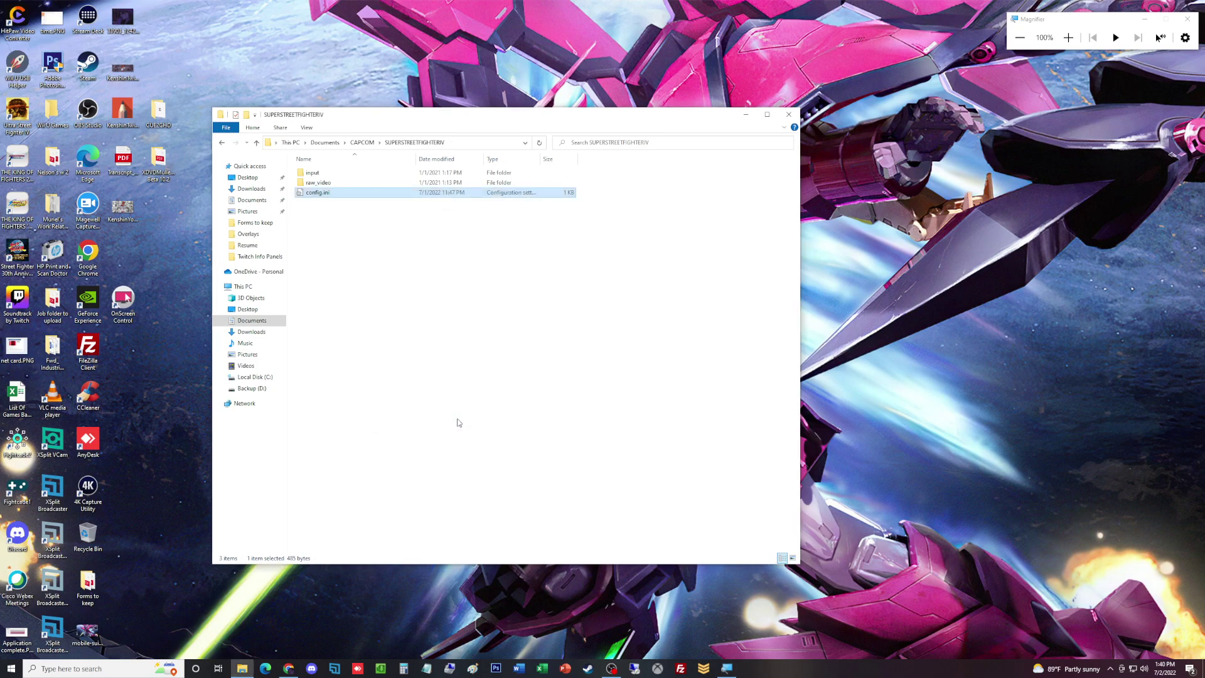
{"action": "left_click", "coordinate": [492, 401]}
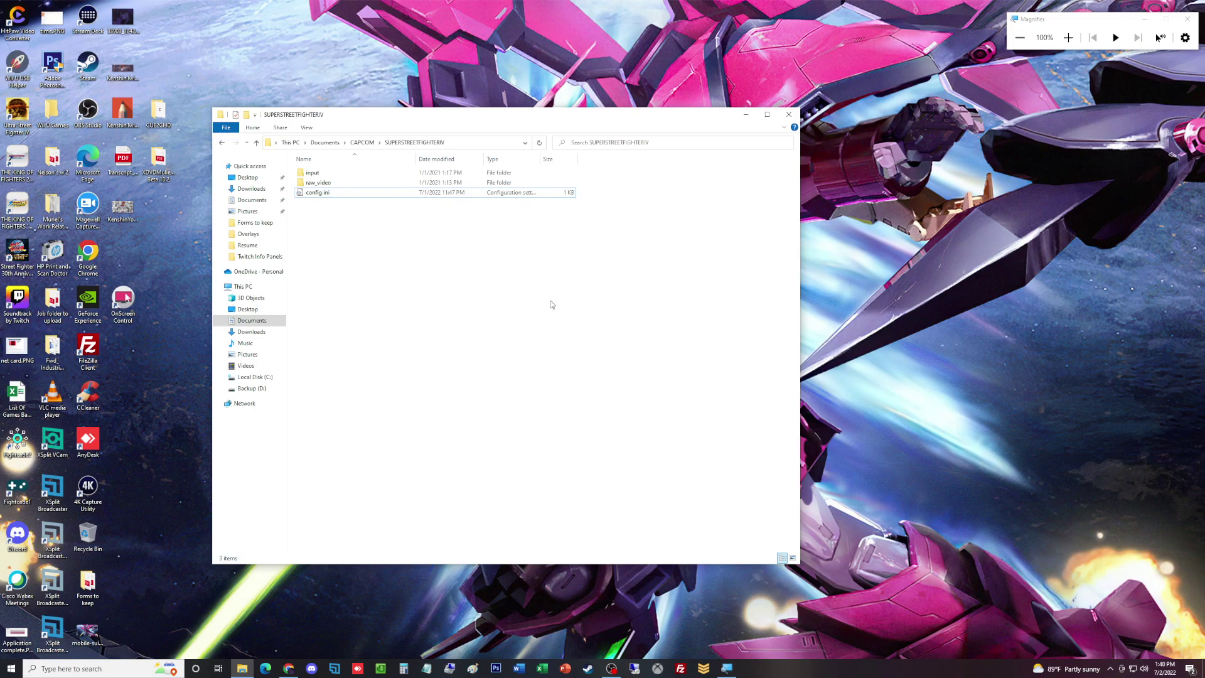
{"action": "left_click", "coordinate": [790, 115]}
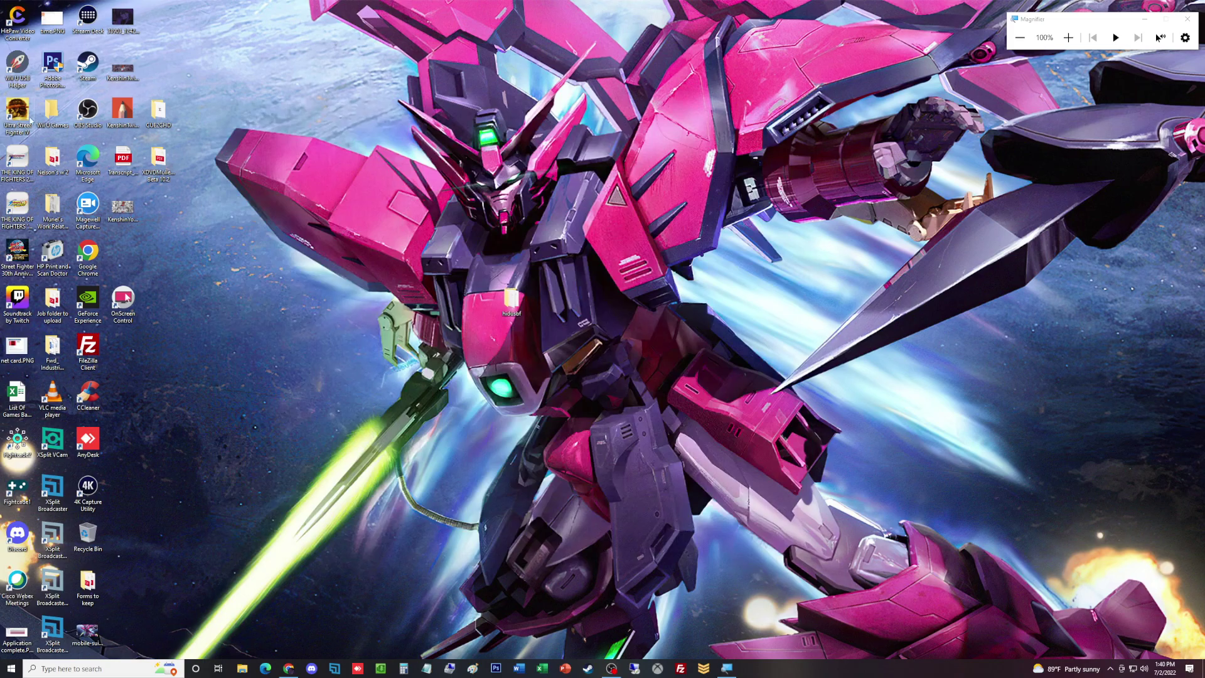
Launch Ultra Street Fighter IV from its desktop shortcut and wait for the Main Menu.
{"action": "double_click", "coordinate": [25, 112]}
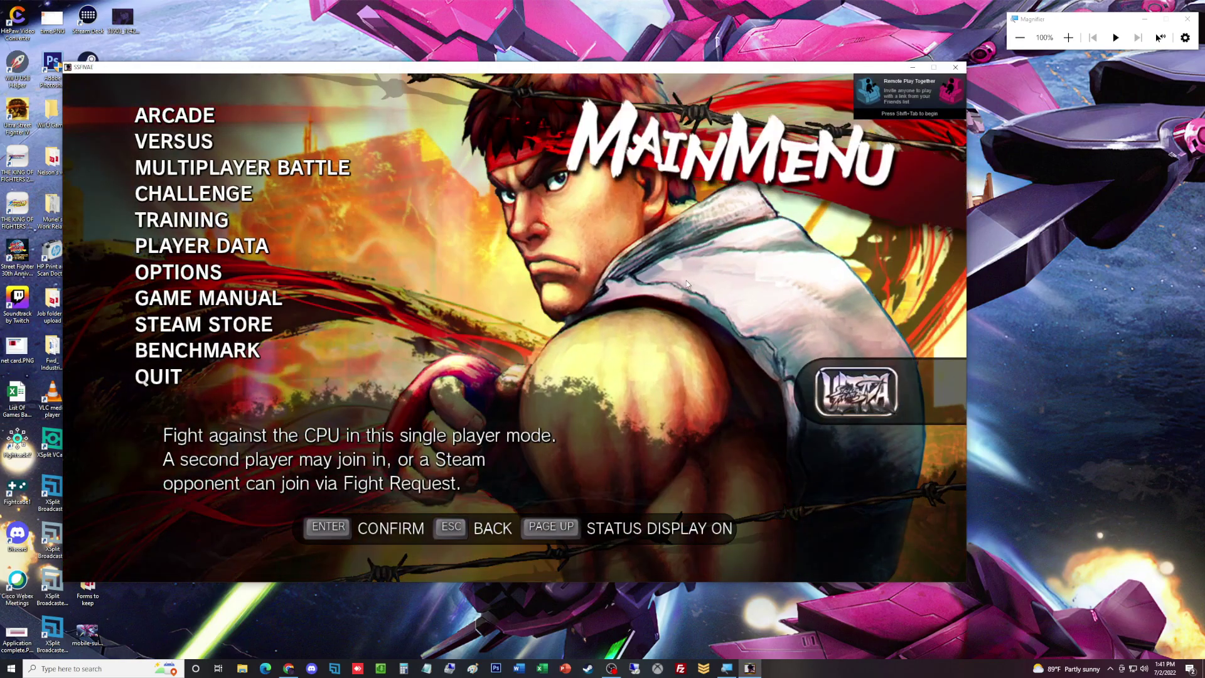
Change FRAMERATE from FIXED to VARIABLE in Options > Graphics Settings, then back out.
{"action": "key", "text": "Down"}
{"action": "key", "text": "Down"}
{"action": "key", "text": "Down"}
{"action": "key", "text": "Down"}
{"action": "key", "text": "Down"}
{"action": "key", "text": "Down"}
{"action": "key", "text": "Return"}
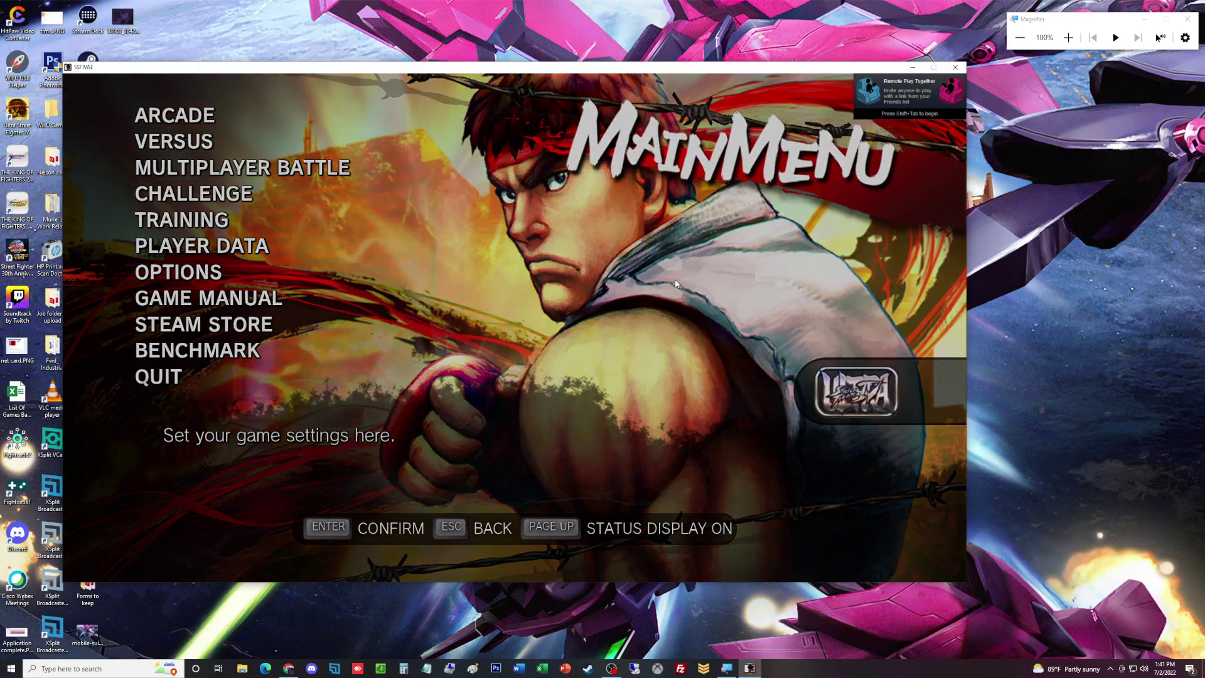
{"action": "key", "text": "Down"}
{"action": "key", "text": "Down"}
{"action": "key", "text": "Down"}
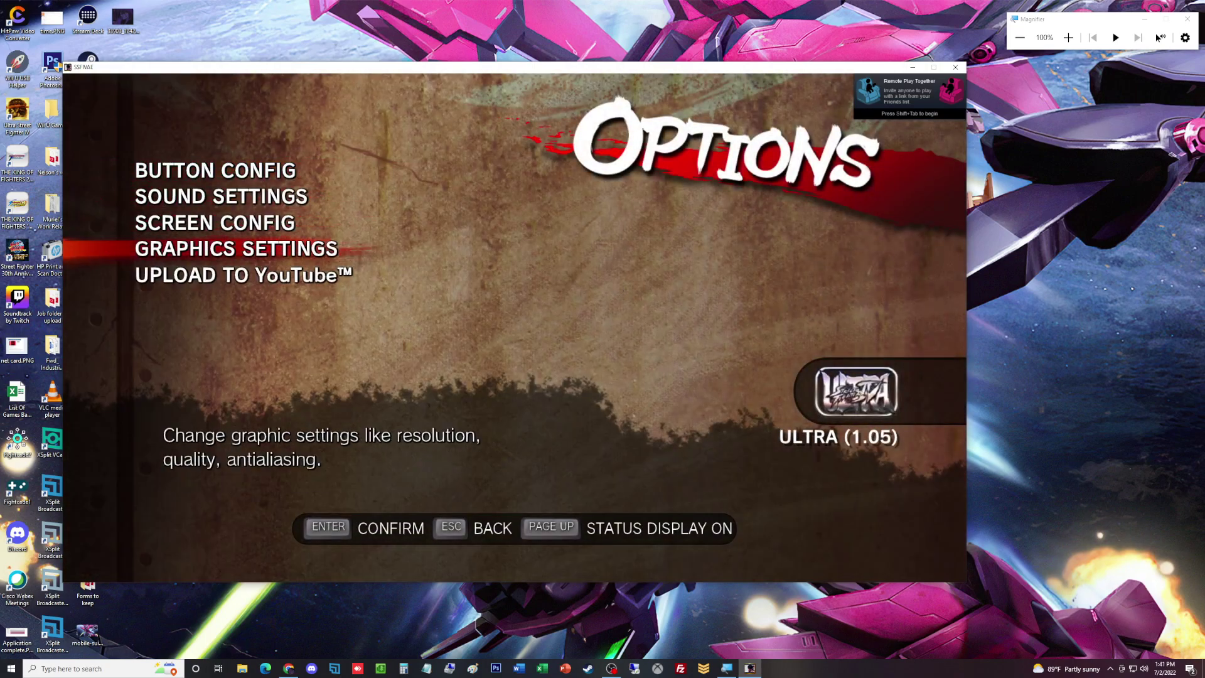
{"action": "key", "text": "Return"}
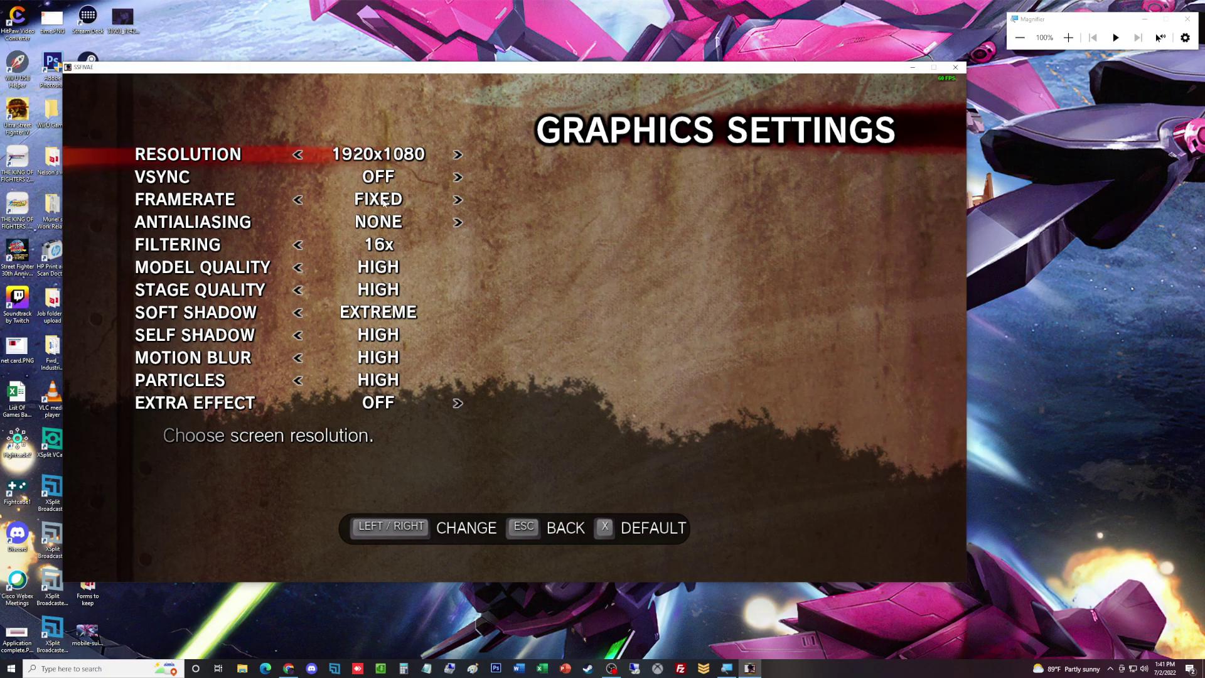
{"action": "key", "text": "Down"}
{"action": "key", "text": "Down"}
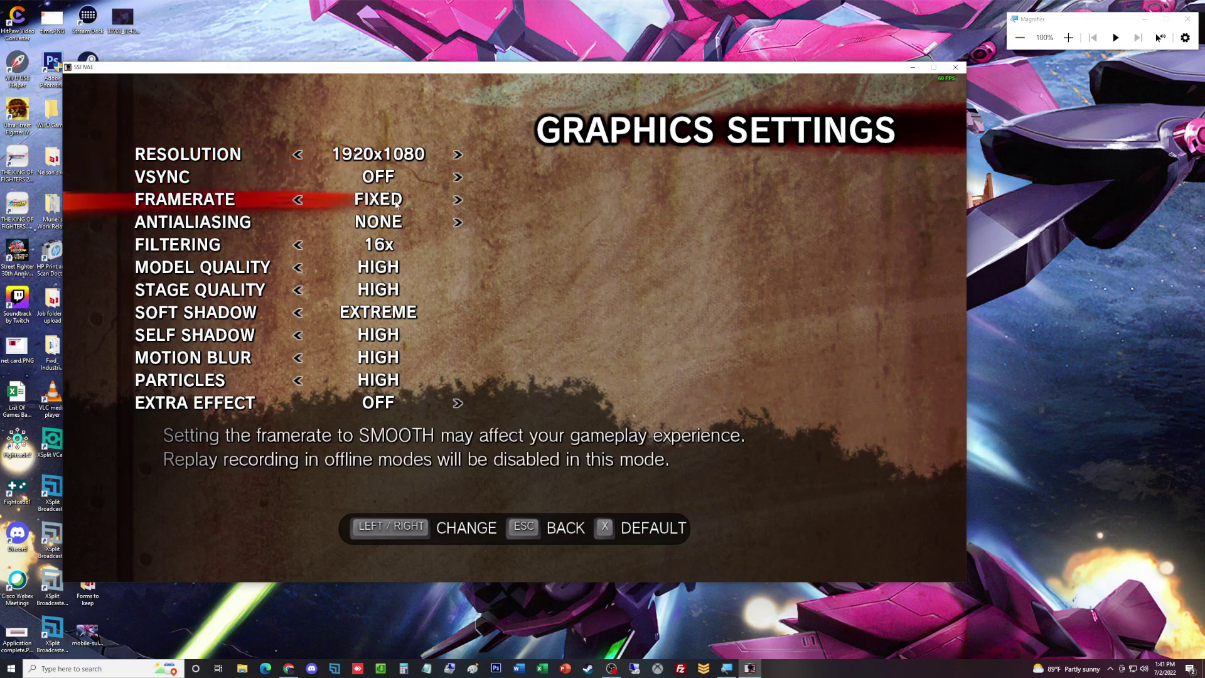
{"action": "key", "text": "Left"}
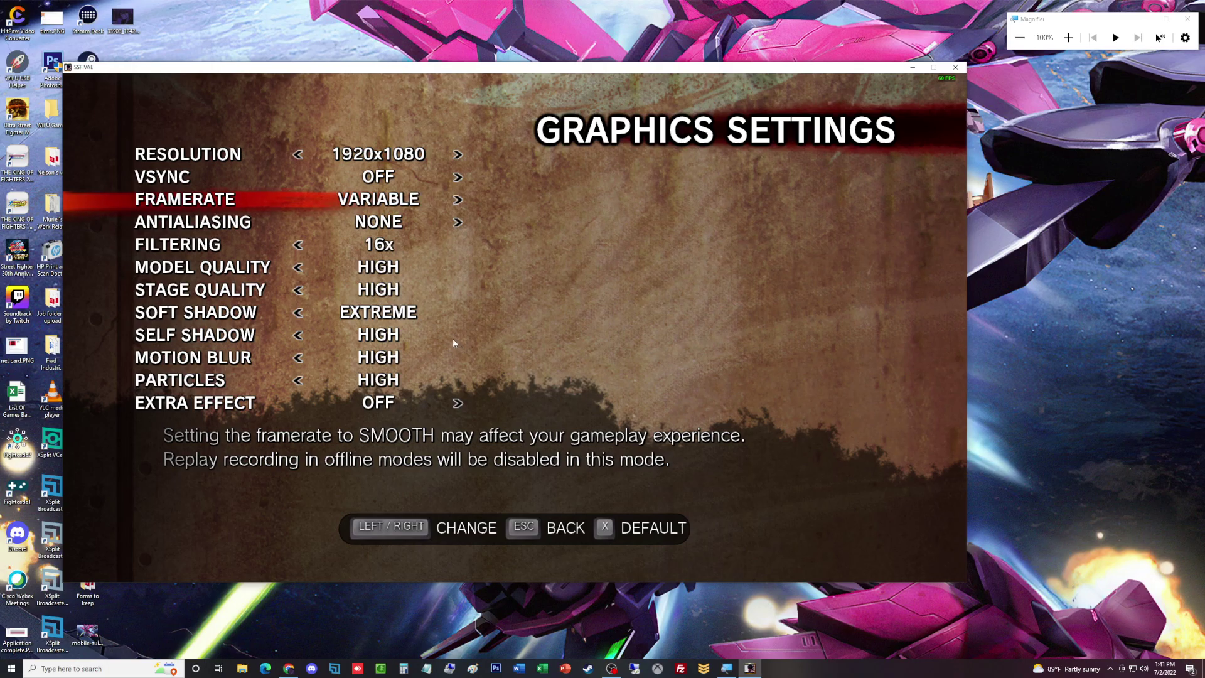
{"action": "key", "text": "Escape"}
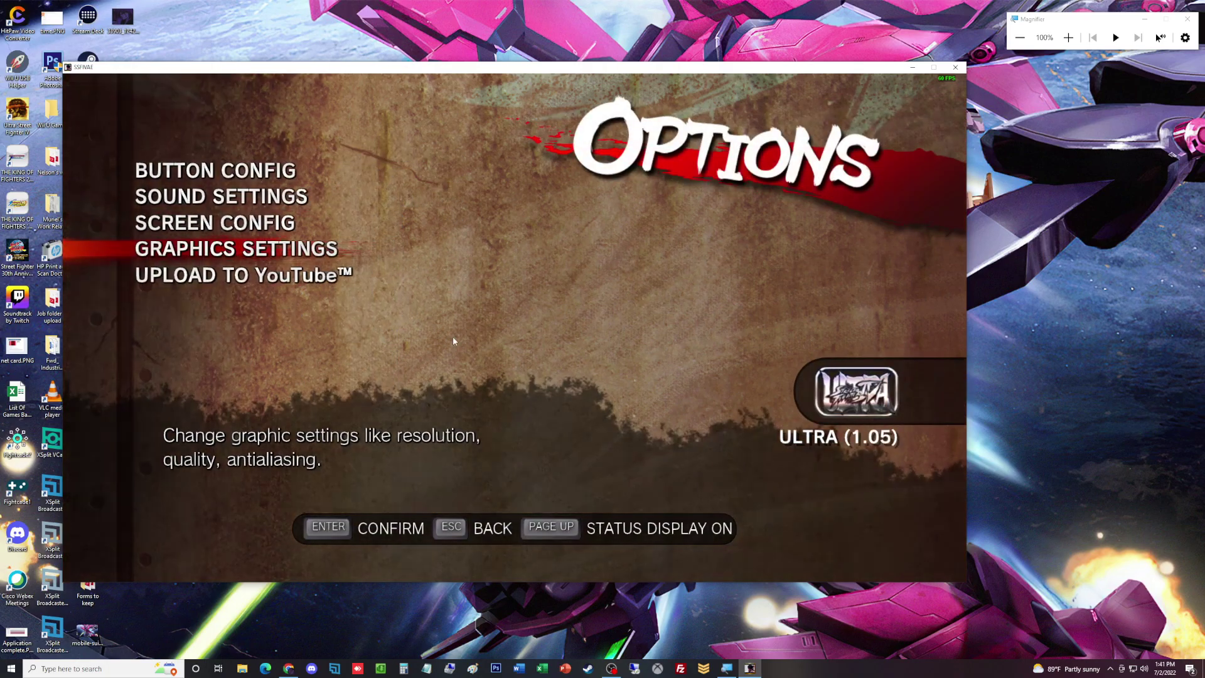
{"action": "key", "text": "Escape"}
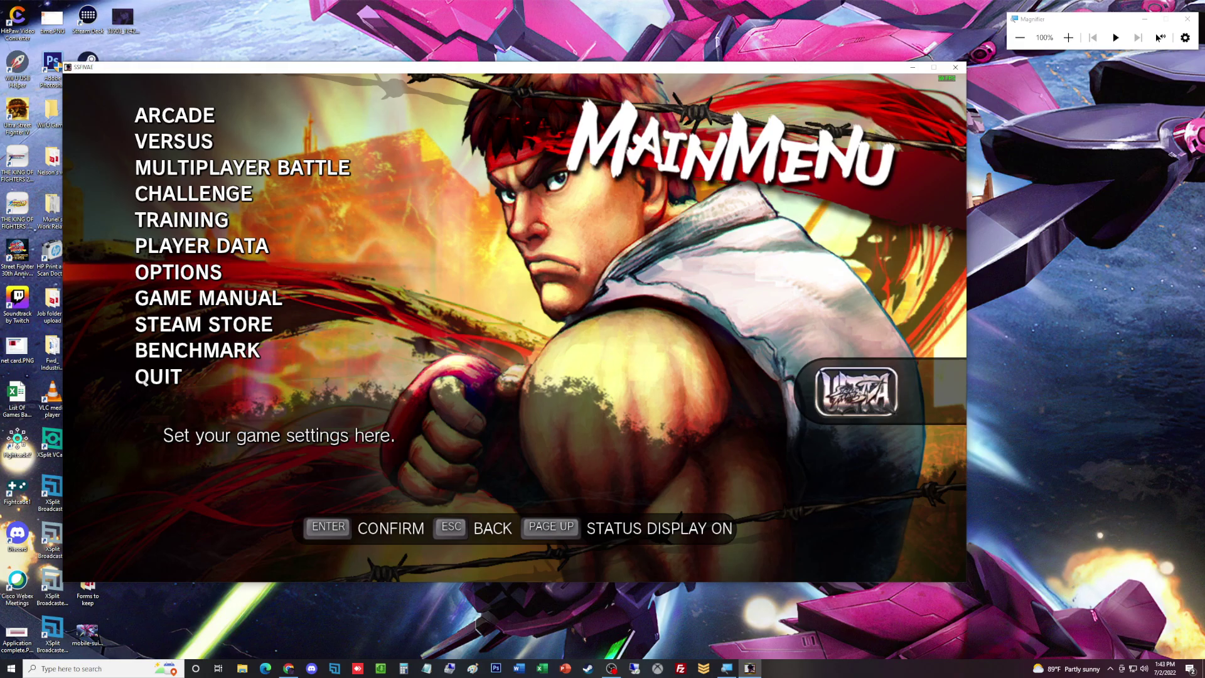
Select QUIT on the Main Menu and confirm YES to exit to the desktop.
{"action": "key", "text": "Down"}
{"action": "key", "text": "Down"}
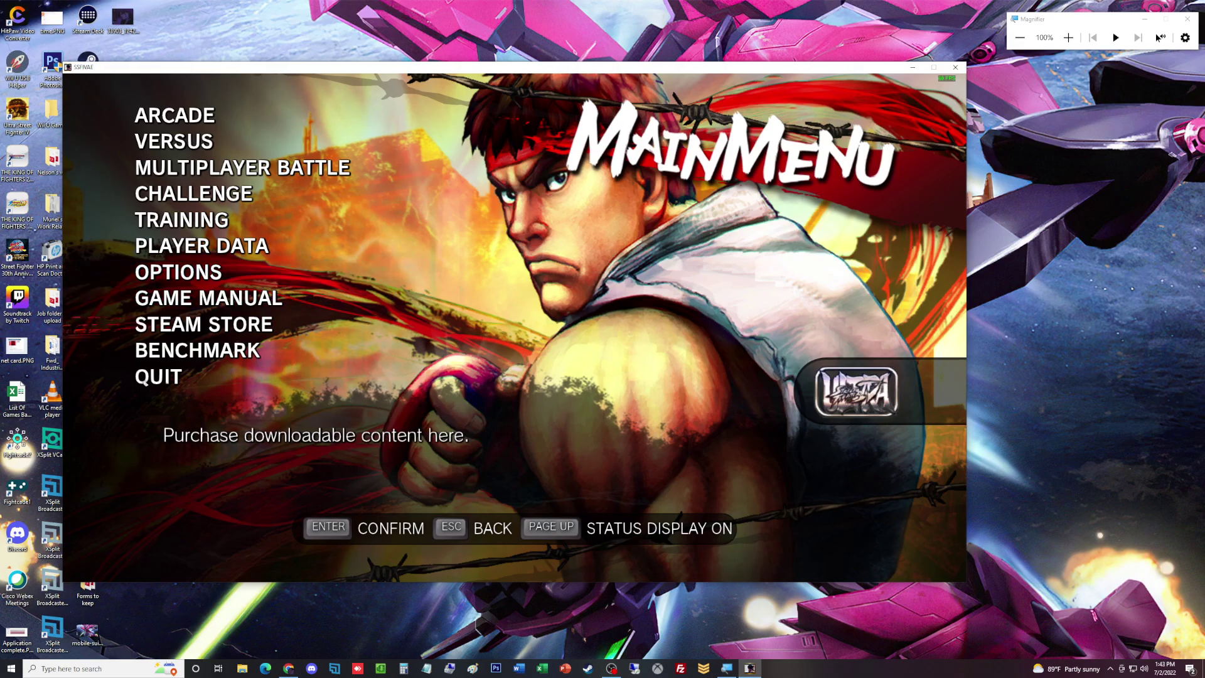
{"action": "key", "text": "Down"}
{"action": "key", "text": "Down"}
{"action": "key", "text": "Return"}
{"action": "key", "text": "Up"}
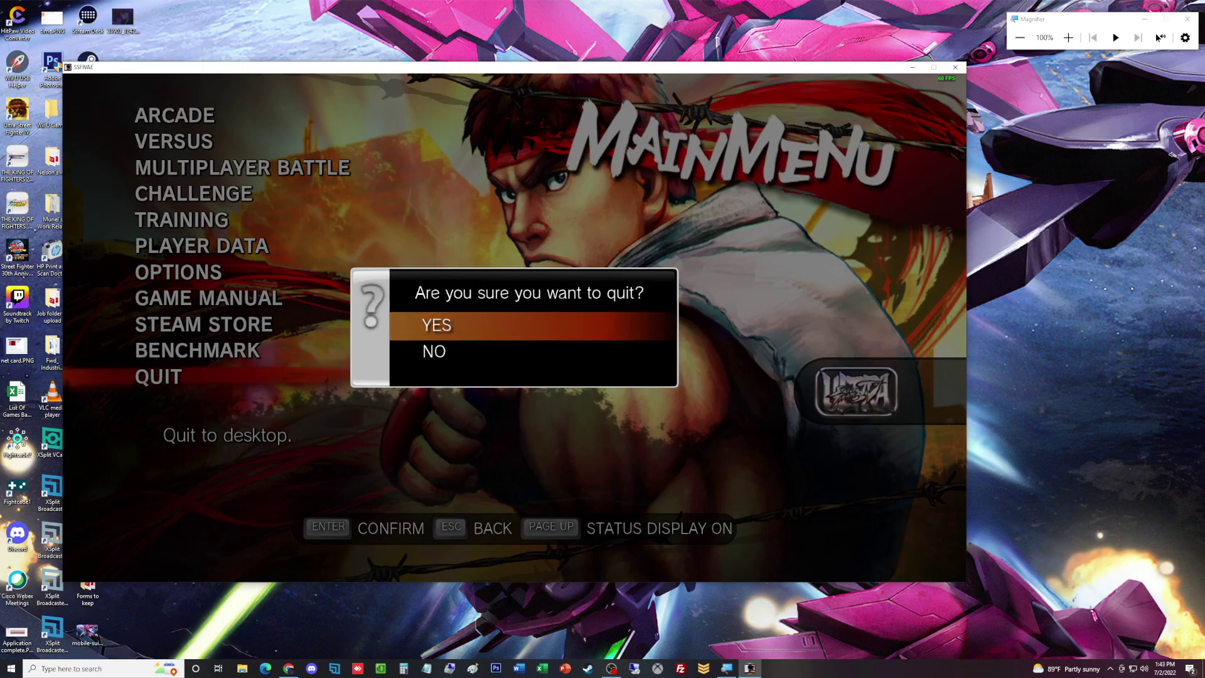
{"action": "key", "text": "Return"}
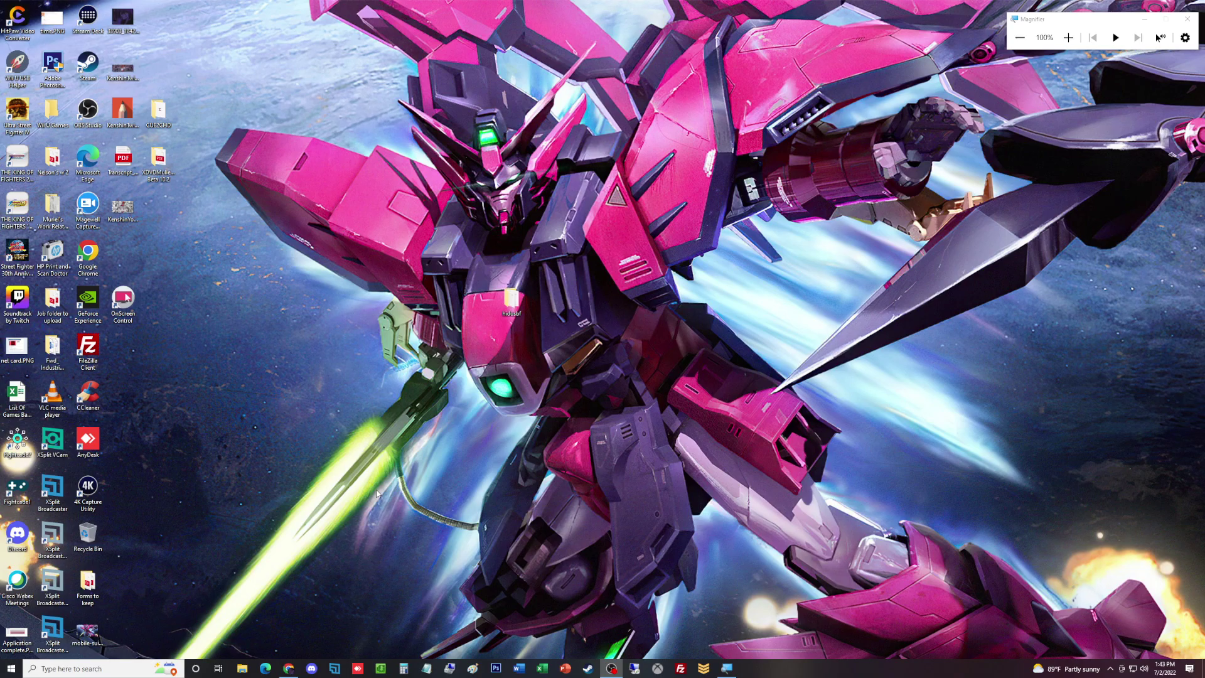
Go to the hidusbf DRIVER folder and select Setup.exe, then bring Chrome's Google page forward.
{"action": "double_click", "coordinate": [512, 299]}
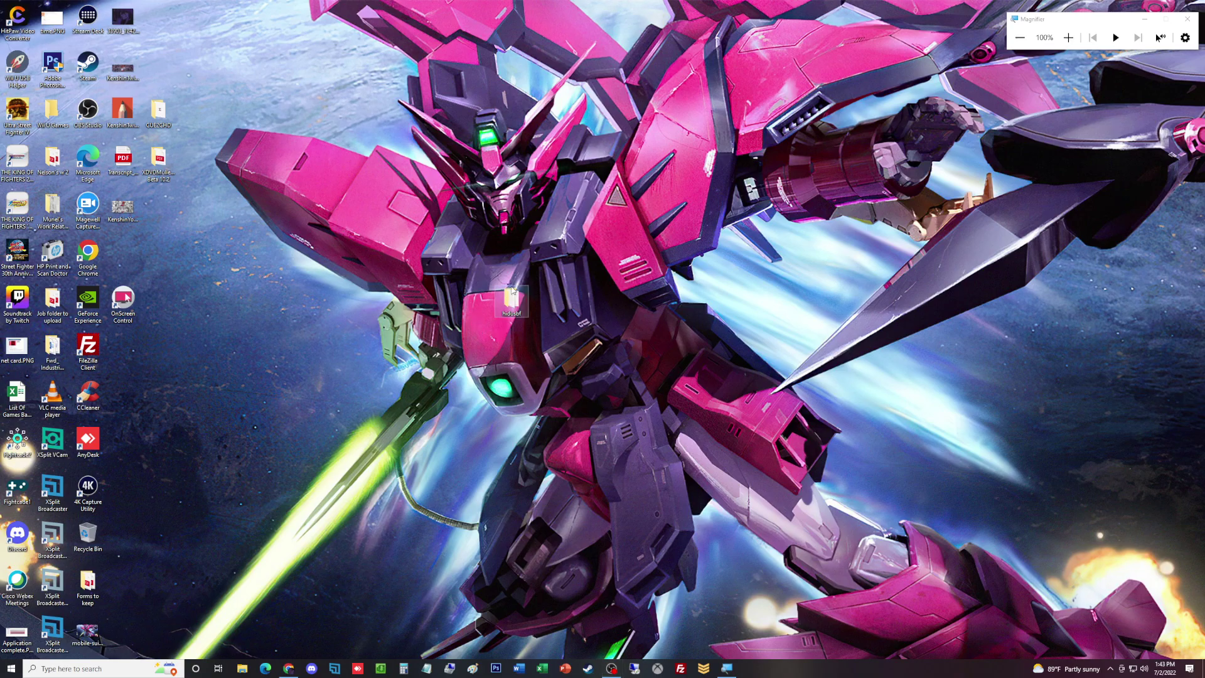
{"action": "double_click", "coordinate": [315, 172]}
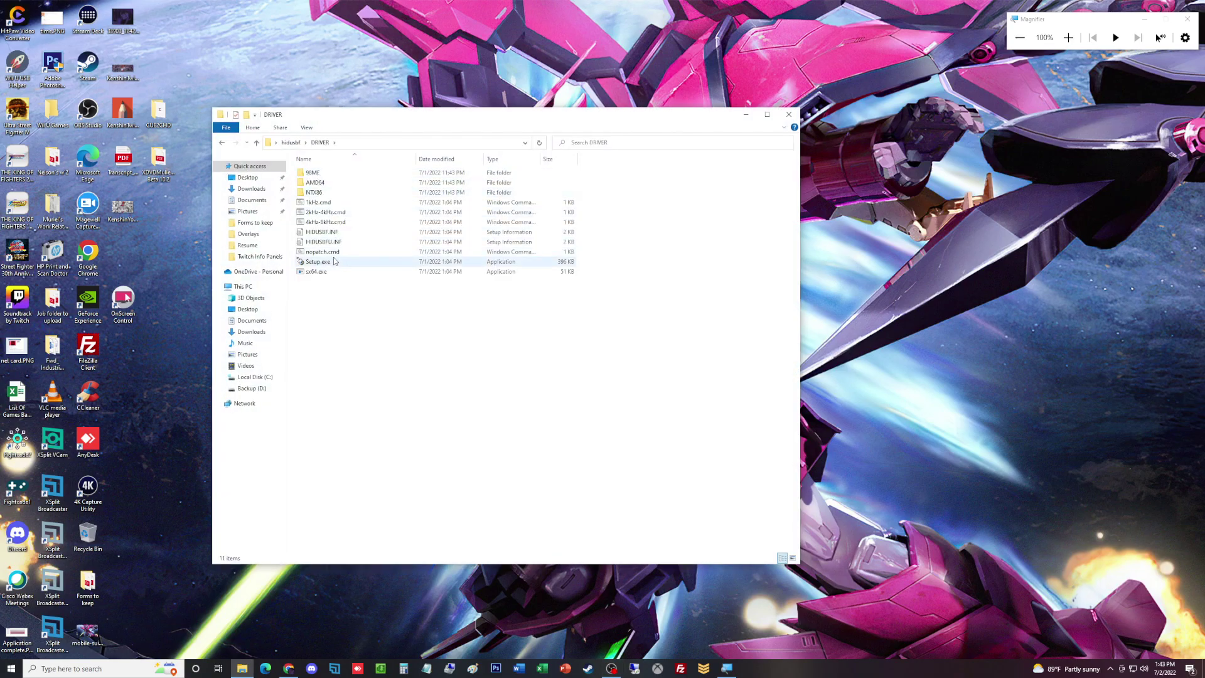
{"action": "left_click", "coordinate": [332, 261]}
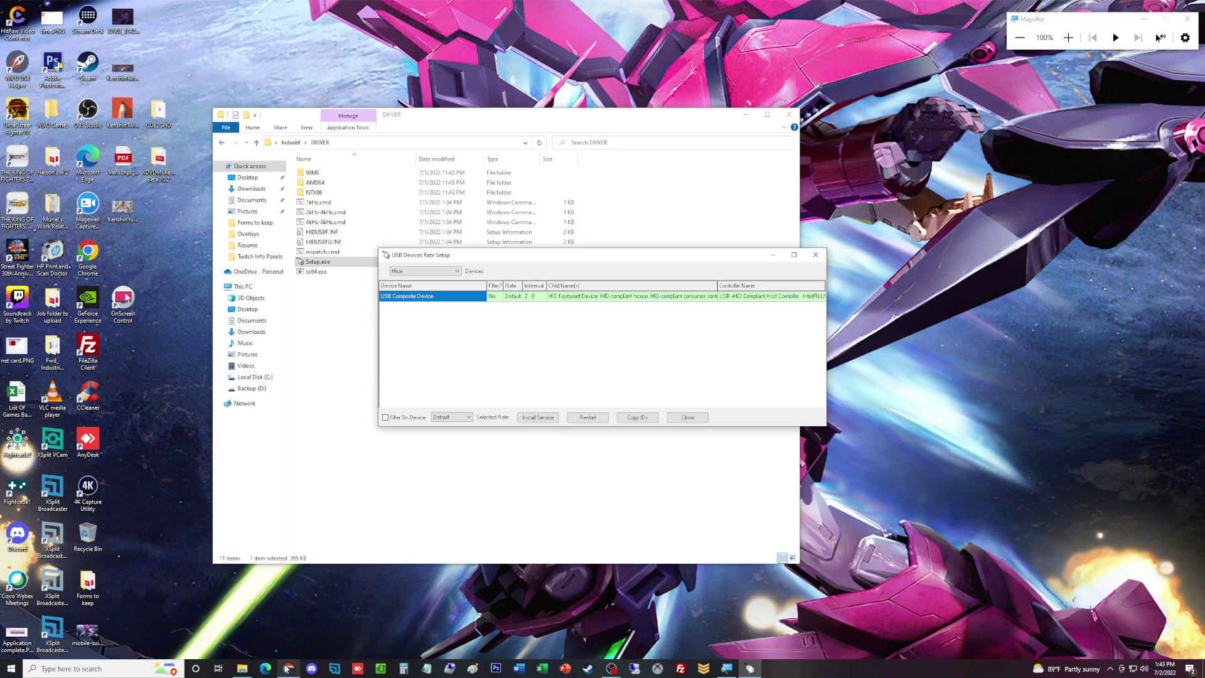
{"action": "mouse_move", "coordinate": [289, 668]}
{"action": "left_click", "coordinate": [309, 606]}
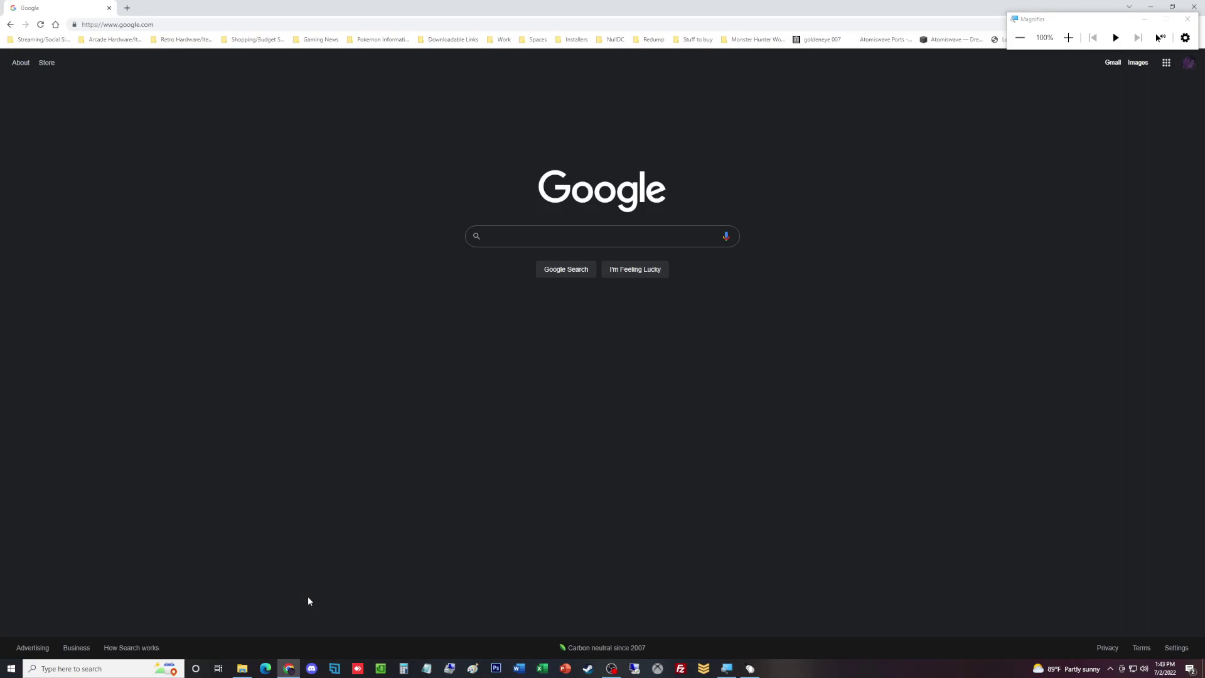
Search Google for 'wingman xb' and zoom in to read the Brook Wingman XB listings.
{"action": "type", "text": "wingman "}
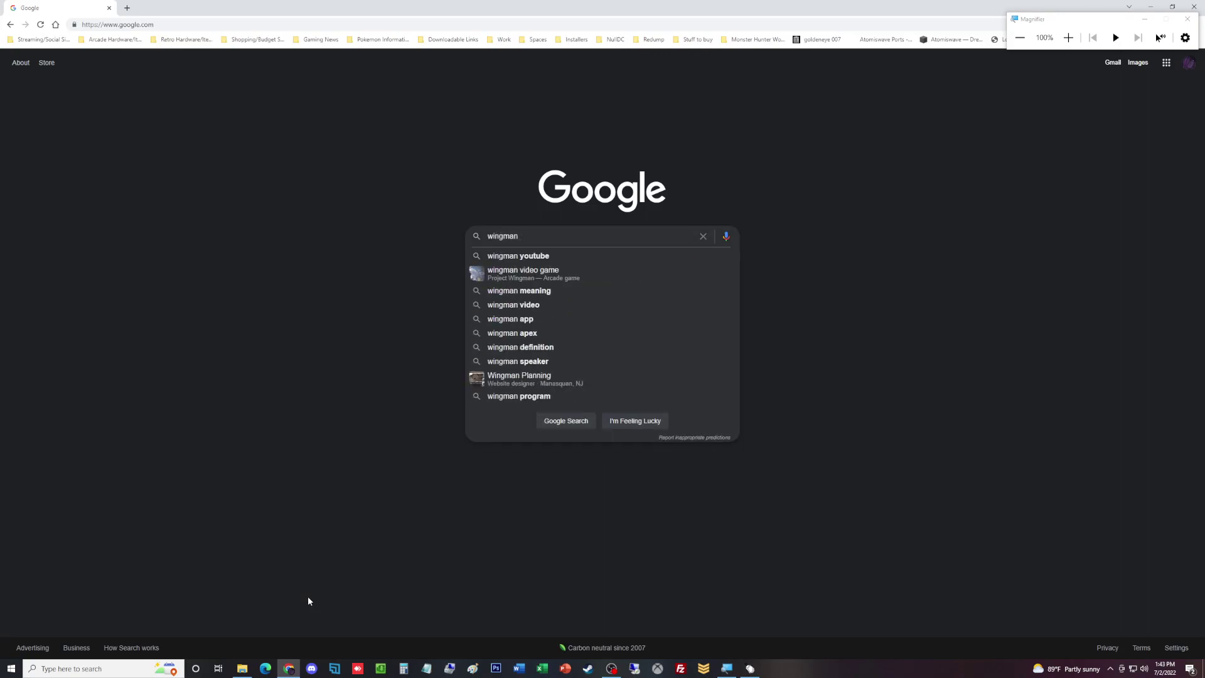
{"action": "type", "text": "xb"}
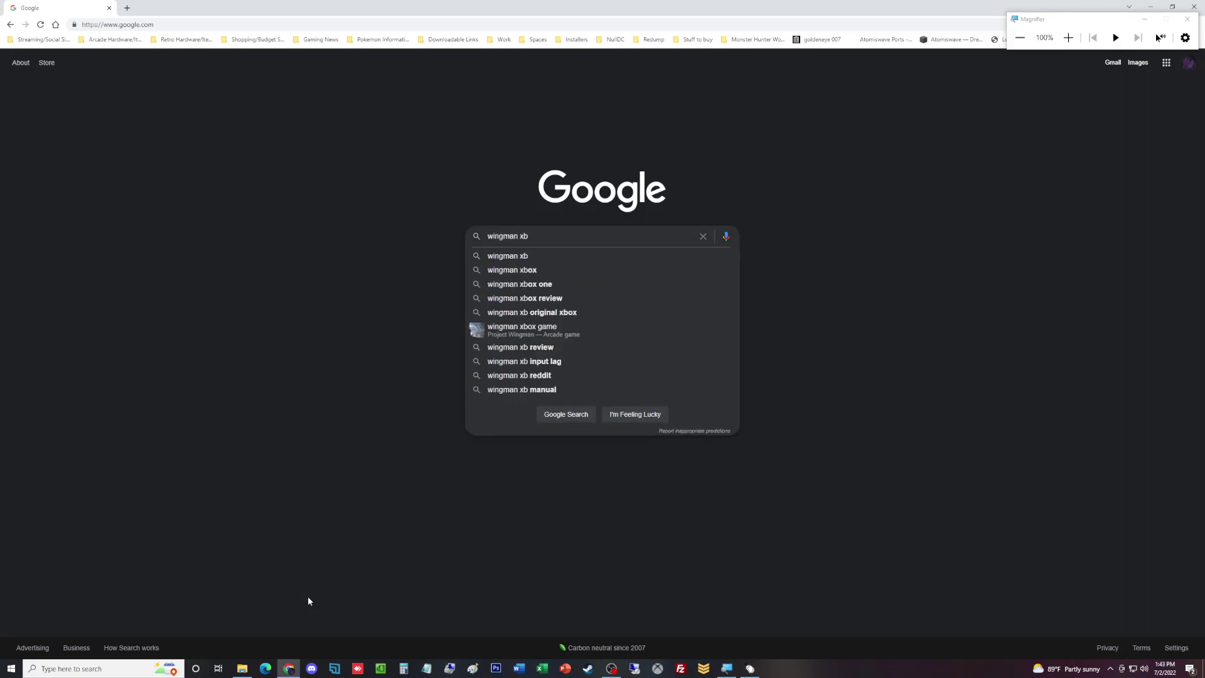
{"action": "left_click", "coordinate": [537, 255]}
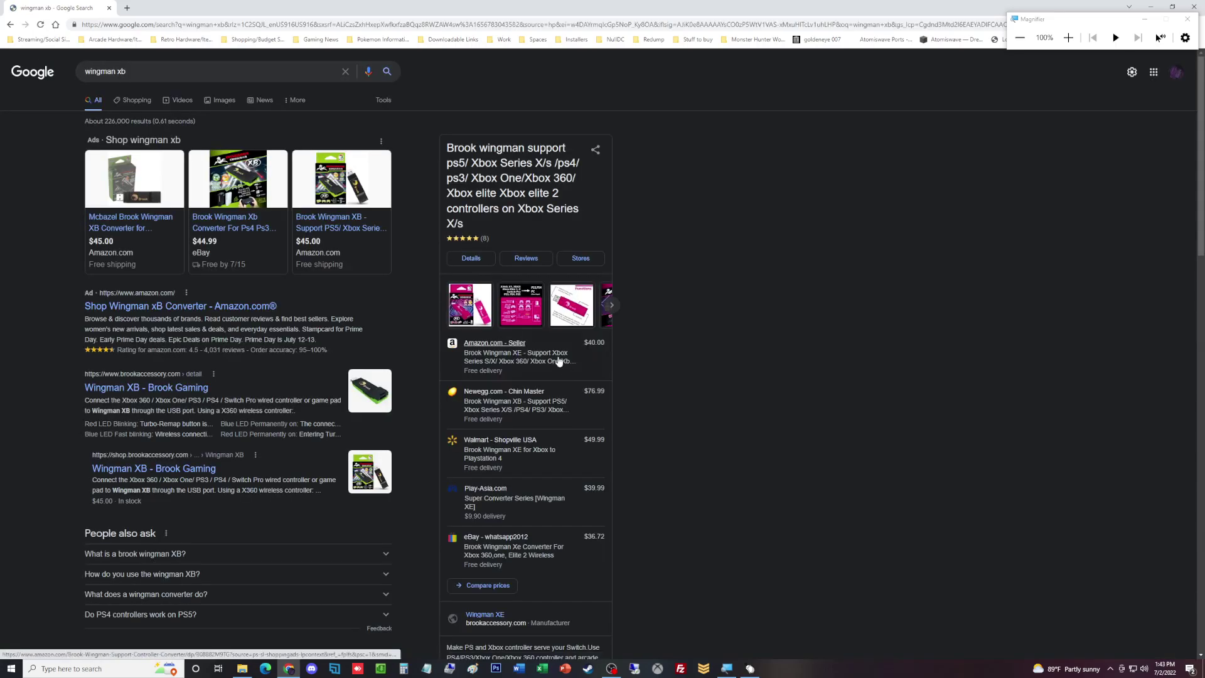
{"action": "mouse_move", "coordinate": [233, 196]}
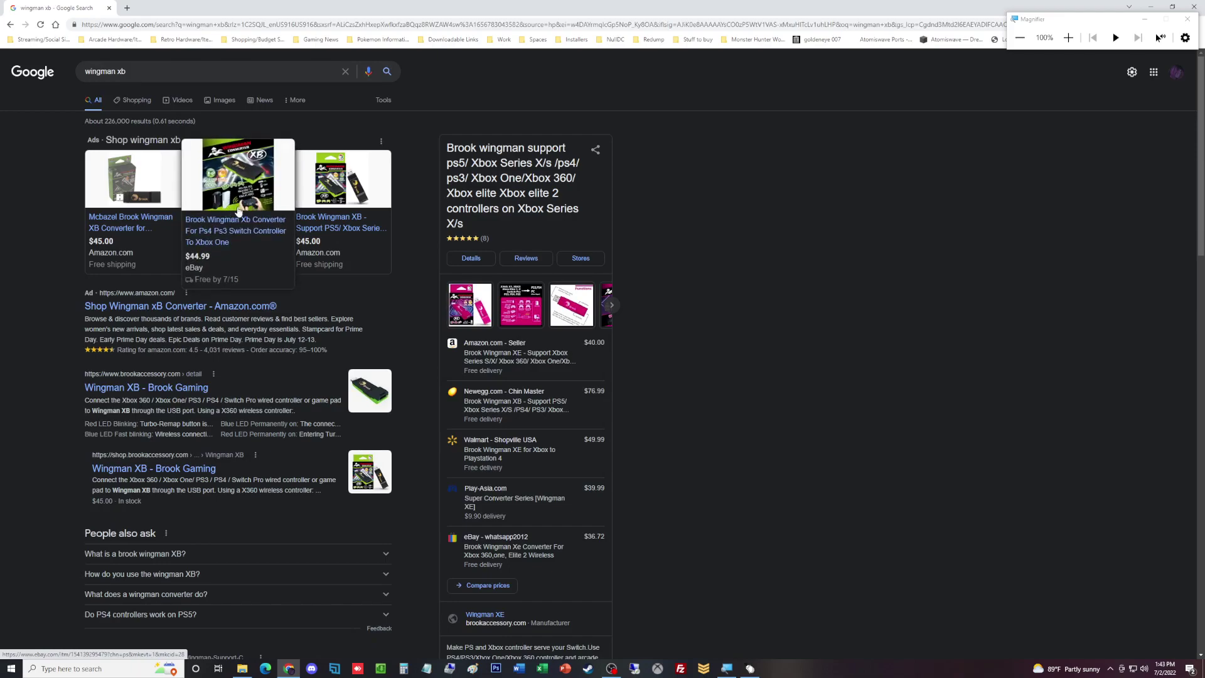
{"action": "key", "text": "super+plus"}
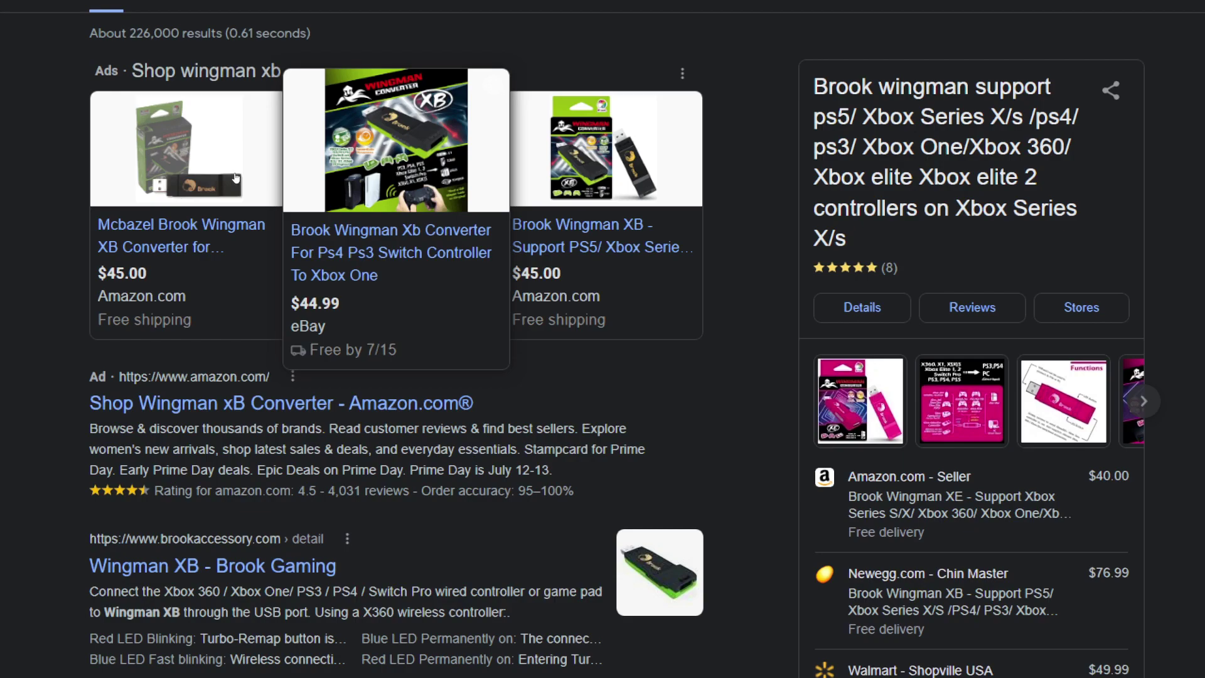
{"action": "key", "text": "super+minus"}
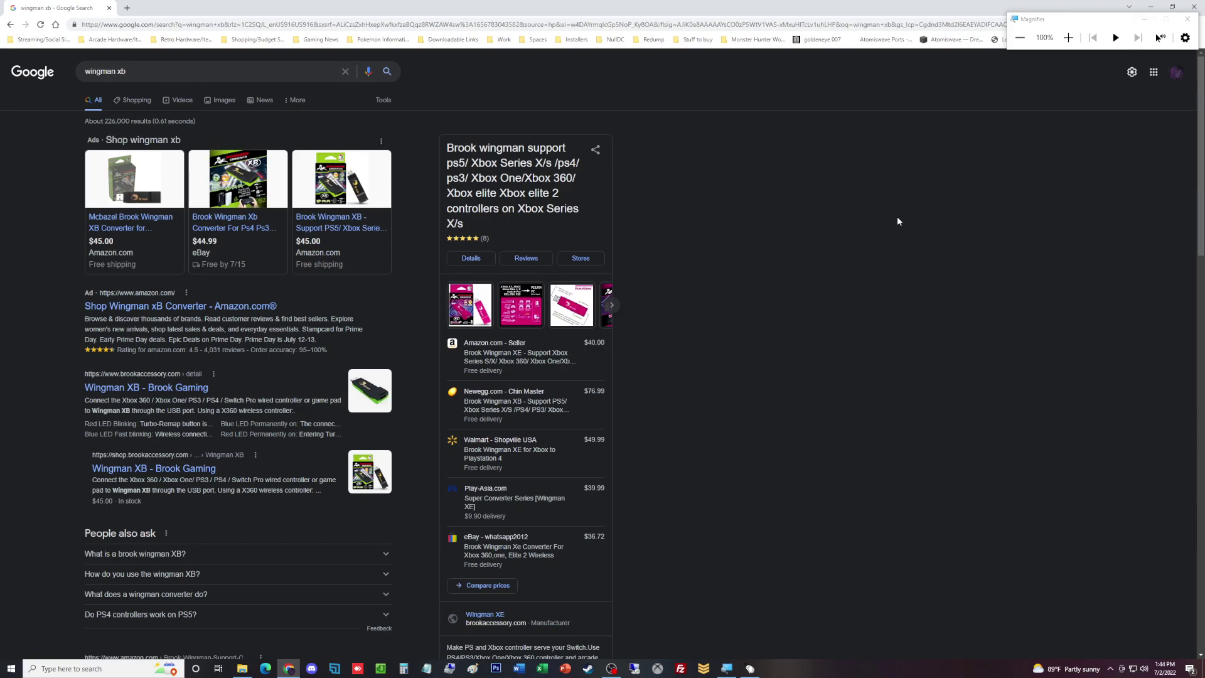
Run and then close USB Devices Rate Setup, and close the DRIVER folder and Chrome windows.
{"action": "left_click", "coordinate": [242, 668]}
{"action": "key", "text": "Return"}
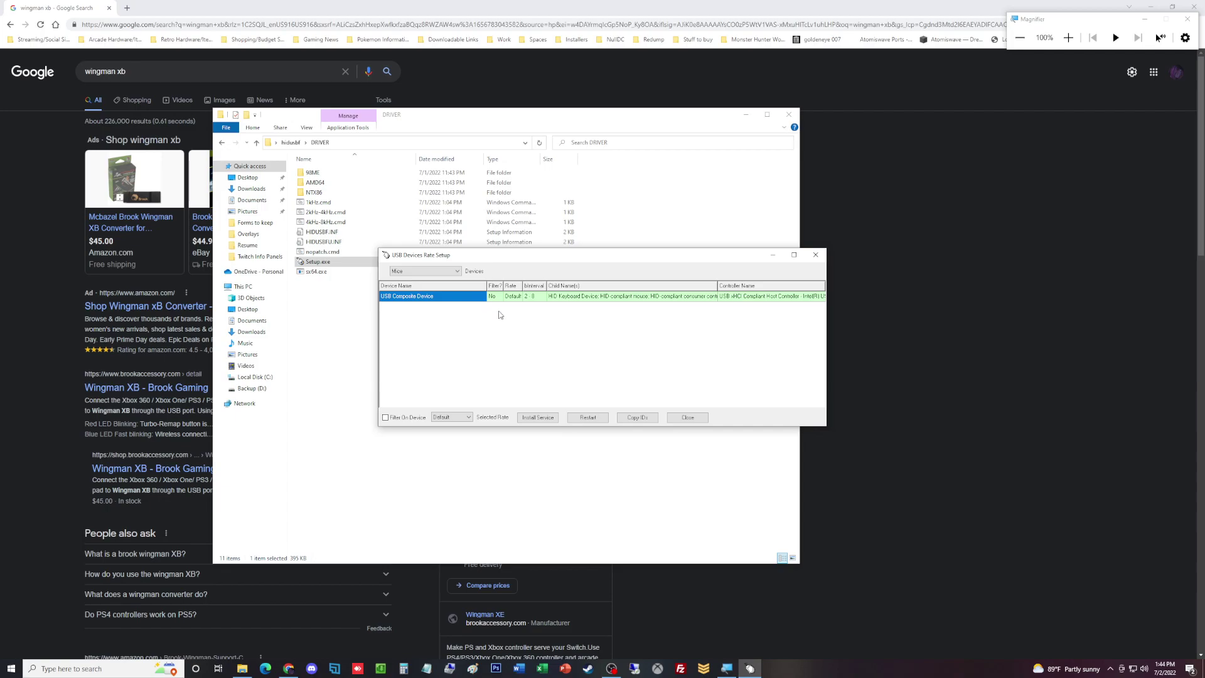
{"action": "left_click", "coordinate": [815, 255]}
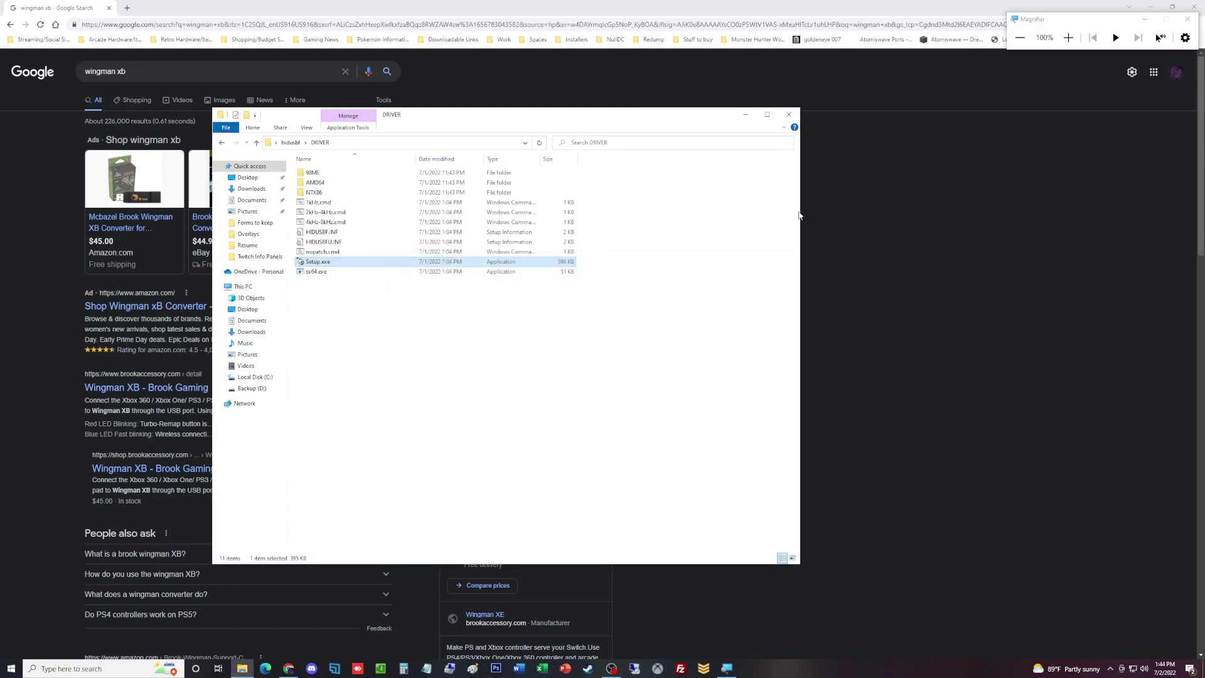
{"action": "left_click", "coordinate": [789, 114]}
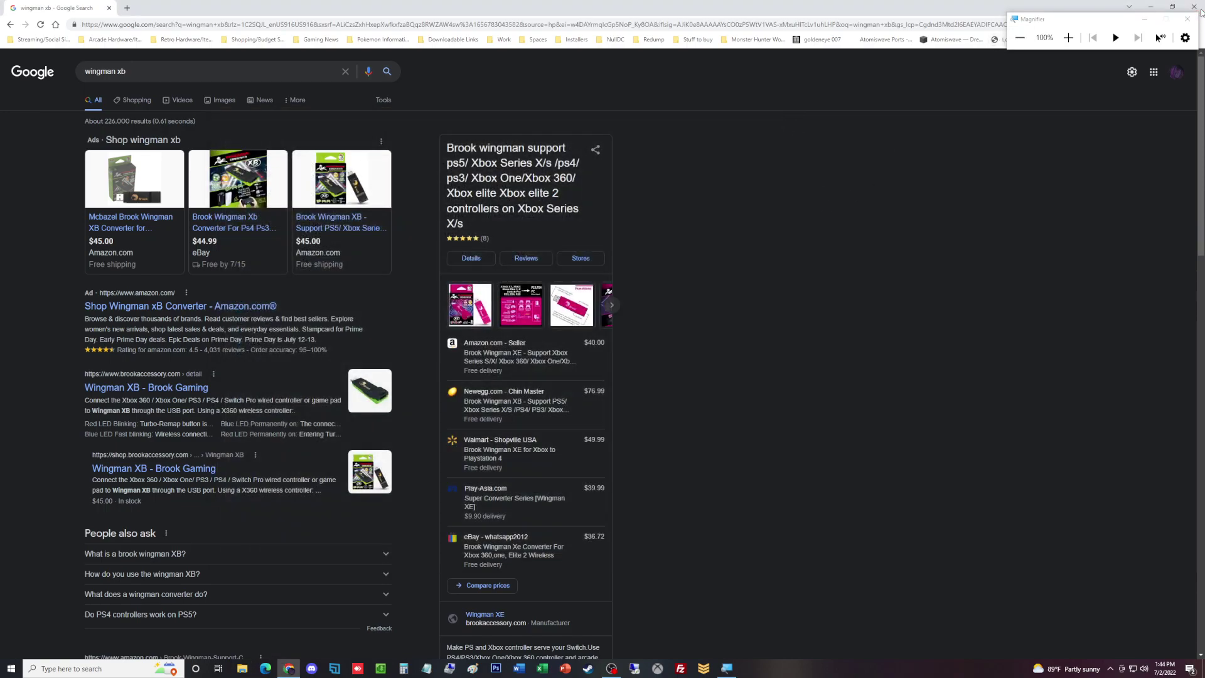
{"action": "left_click", "coordinate": [1195, 7]}
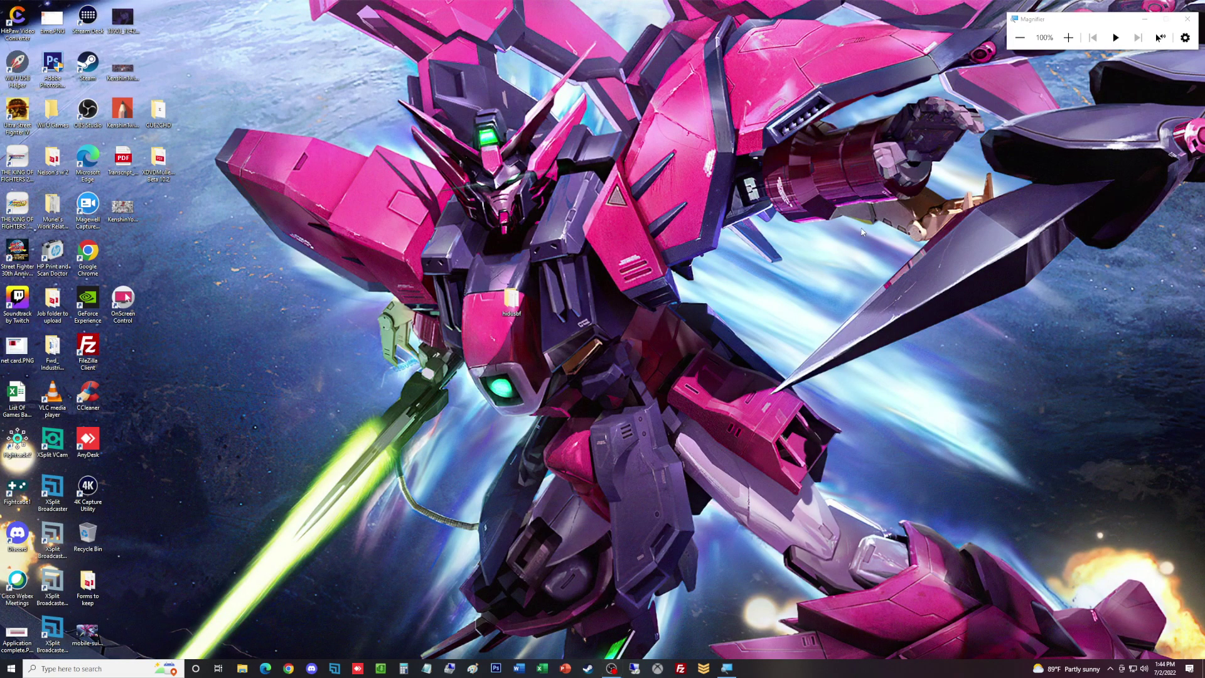